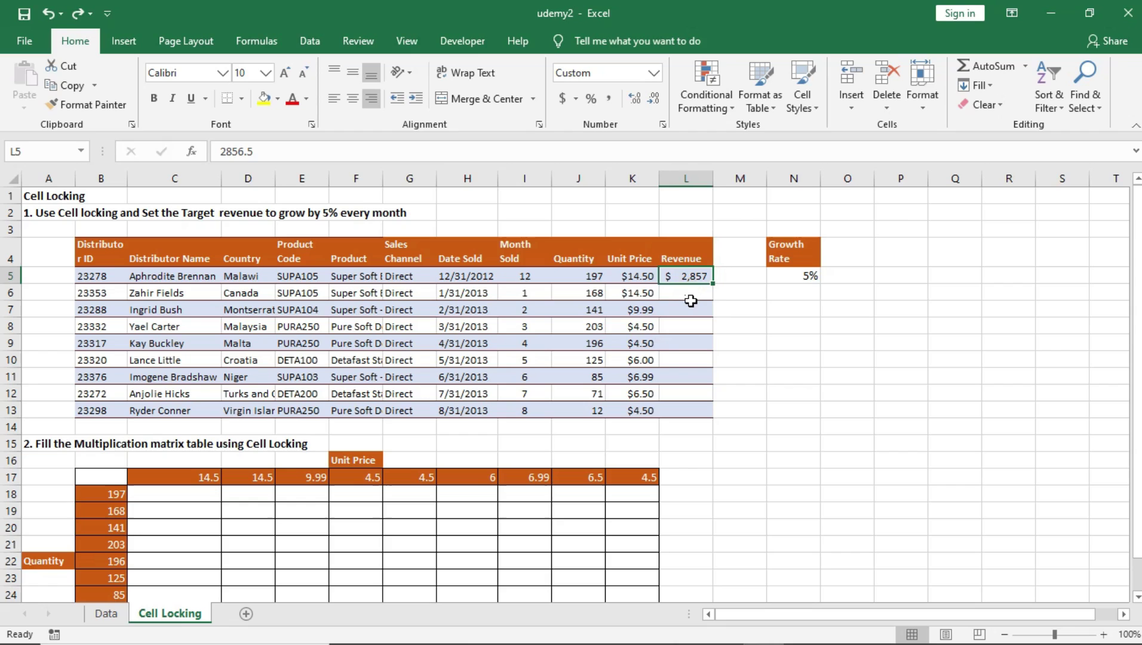
Step: Review the first record, the sale dates, quantities, unit prices and the Revenue column's blank cells in the sales table
left_click(462, 275)
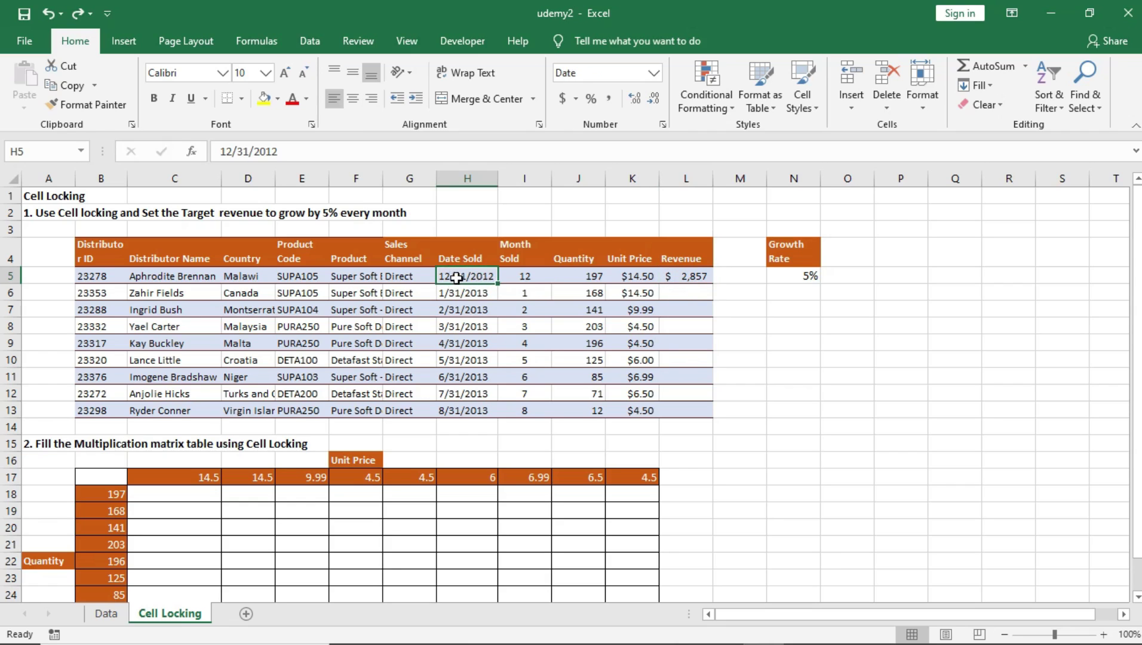
left_click(529, 279)
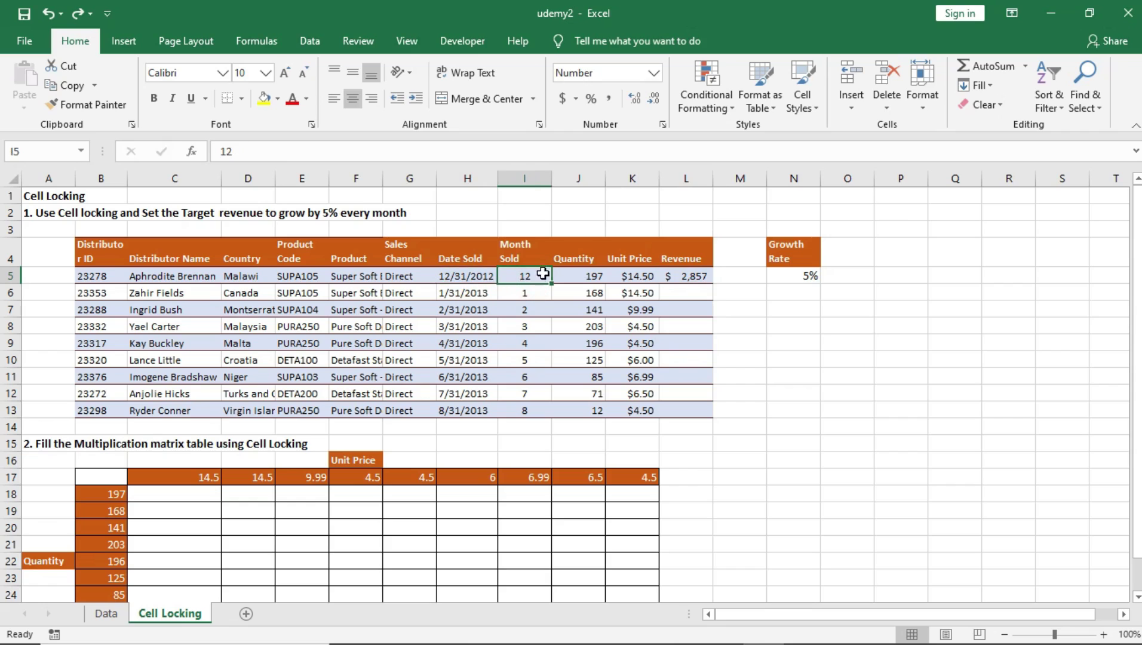
left_click(584, 274)
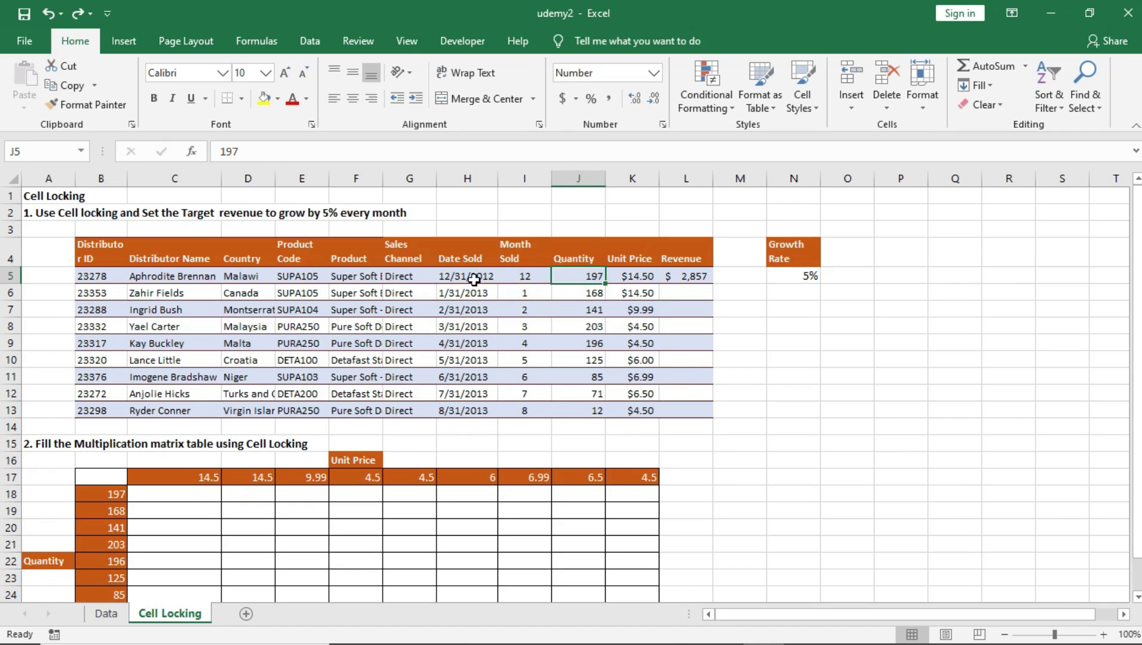
left_click(455, 291)
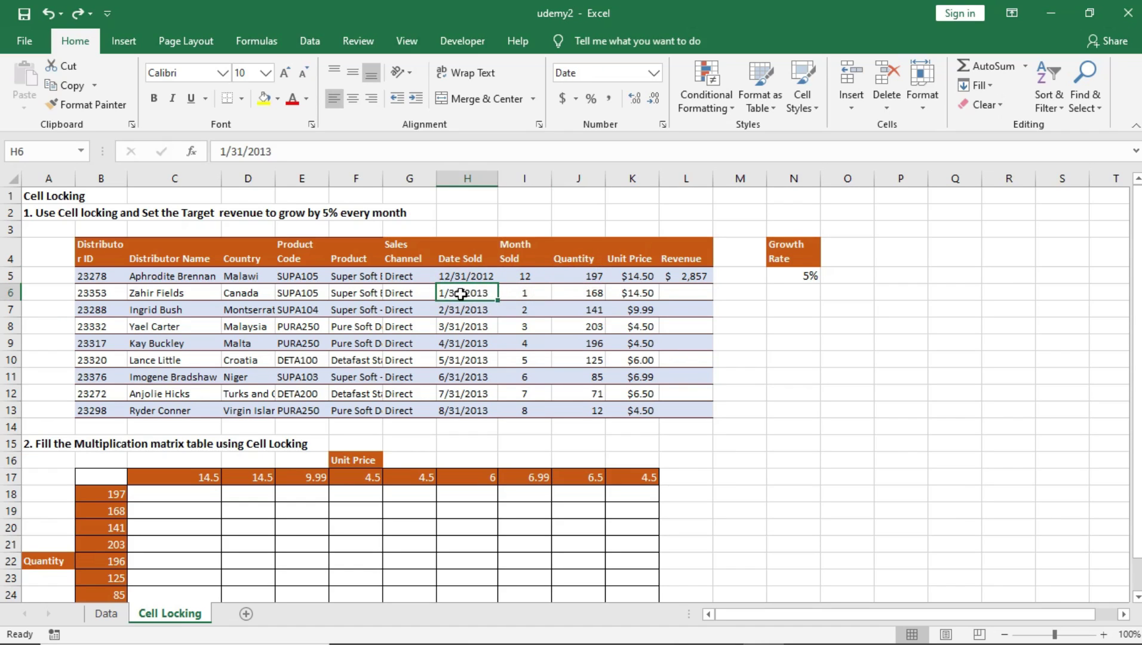
left_click(457, 309)
left_click(462, 326)
left_click(465, 344)
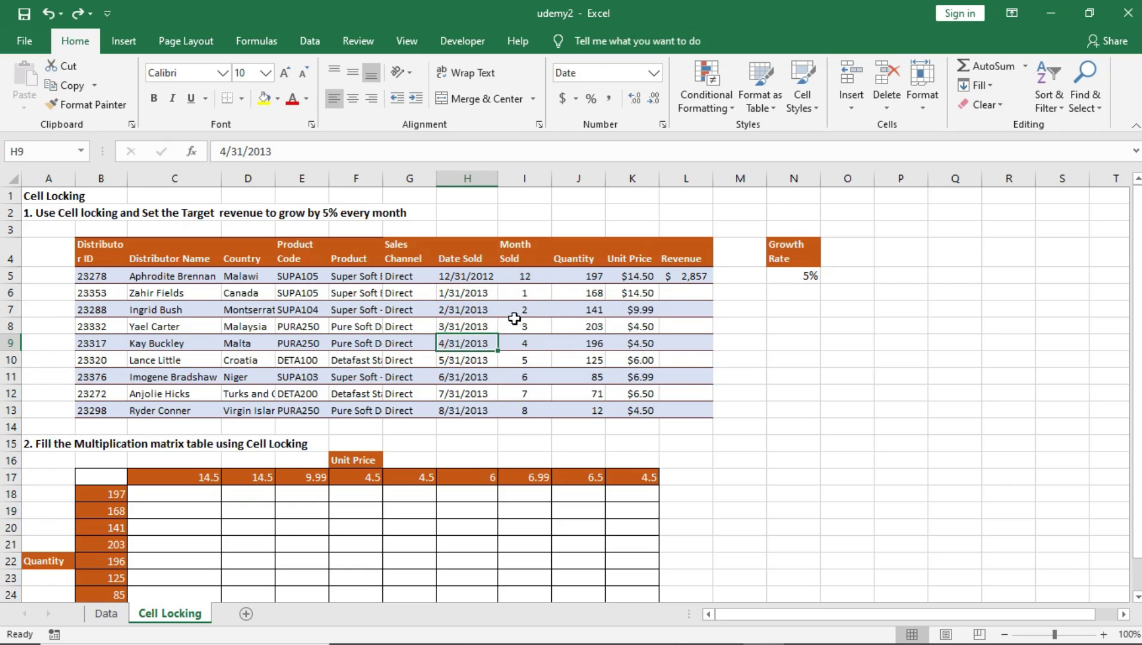
left_click_drag(595, 293, 597, 408)
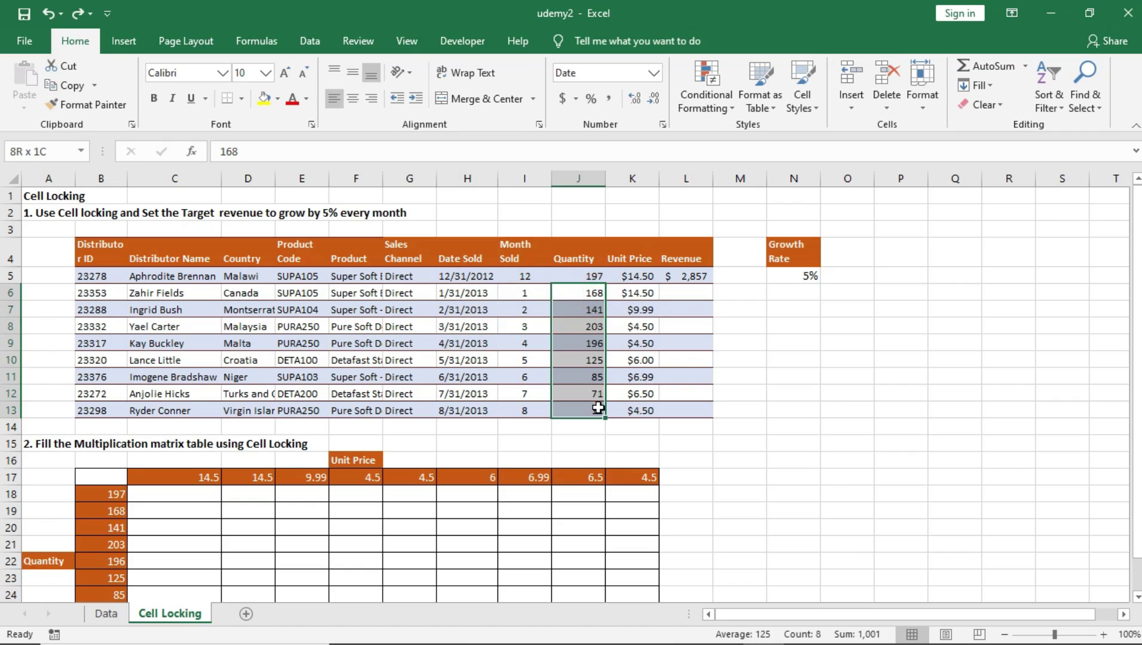
left_click_drag(637, 293, 626, 385)
left_click_drag(681, 291, 693, 408)
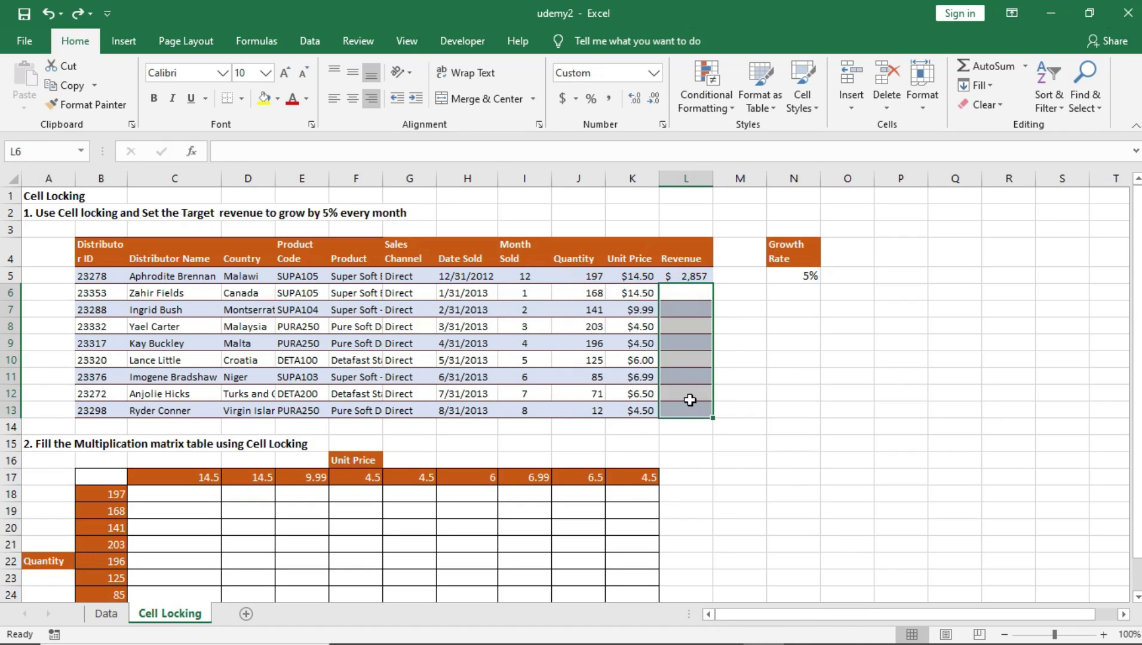
Step: Examine the starting revenue in L5 against the target cells L6:L13 of the Revenue column
left_click(694, 274)
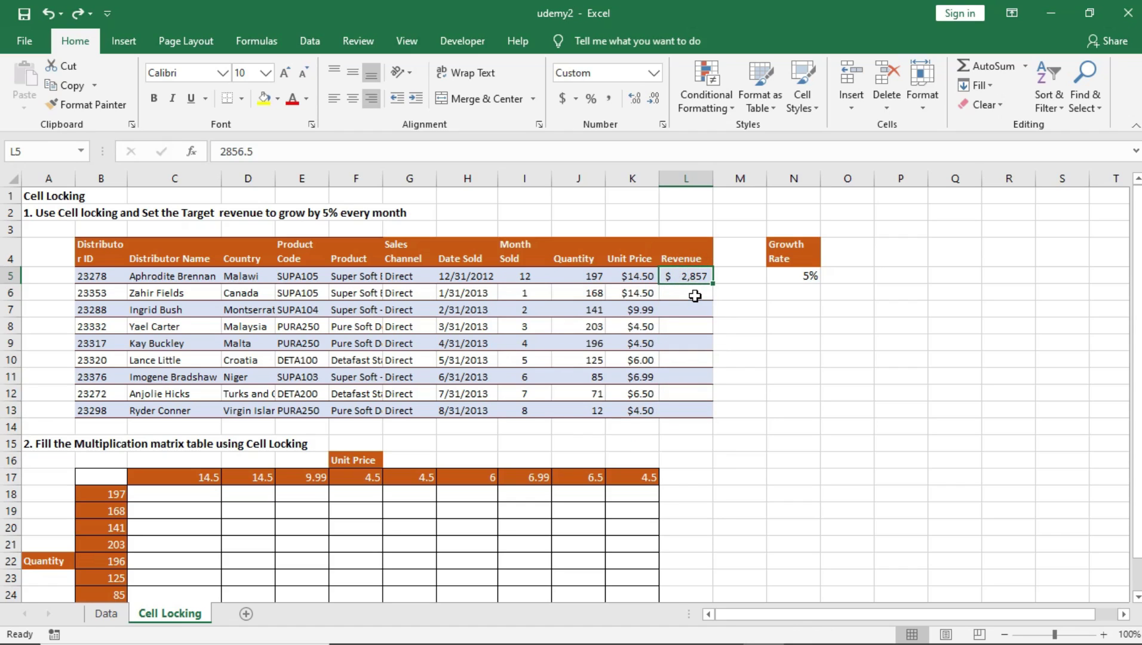
left_click(694, 296)
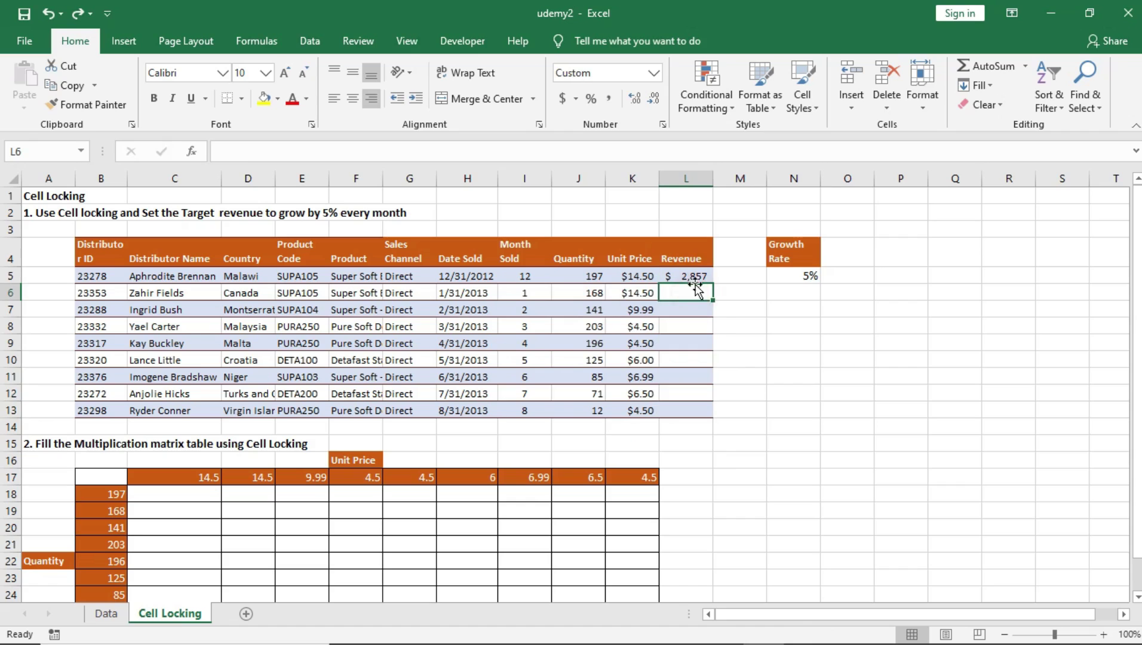
left_click(694, 276)
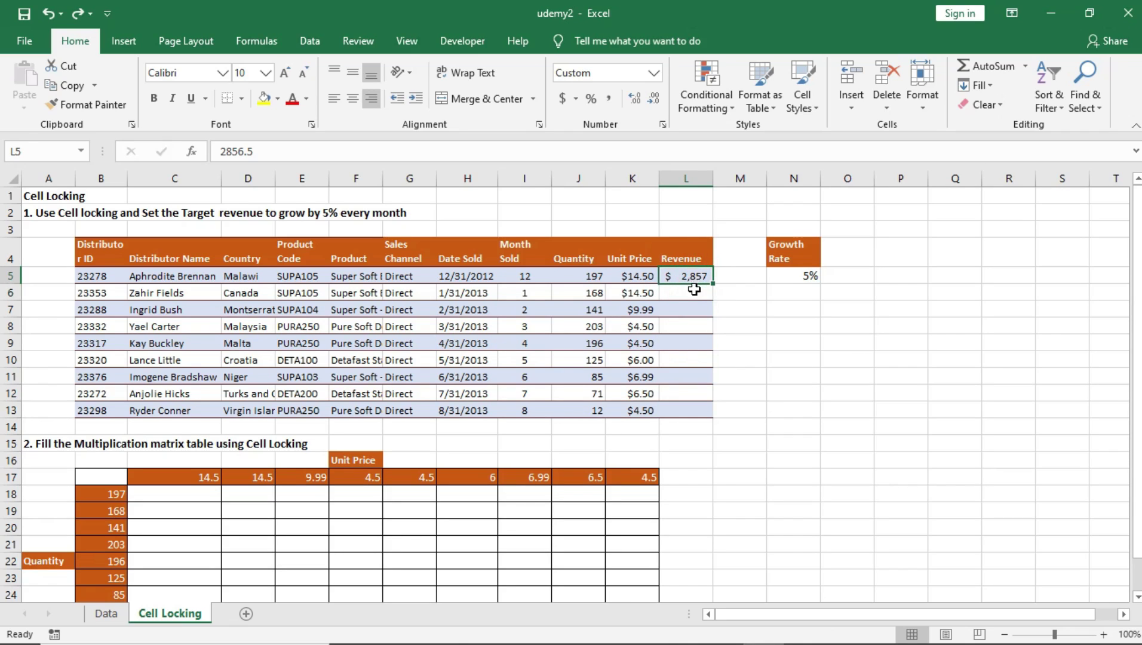
left_click(693, 294)
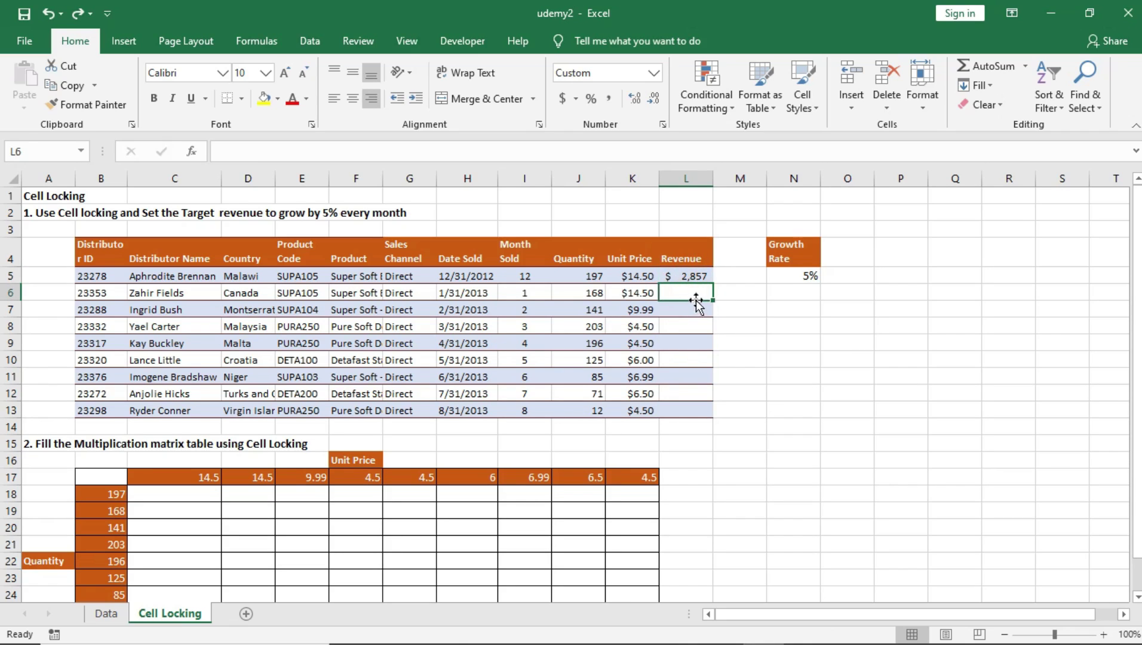
left_click(693, 310)
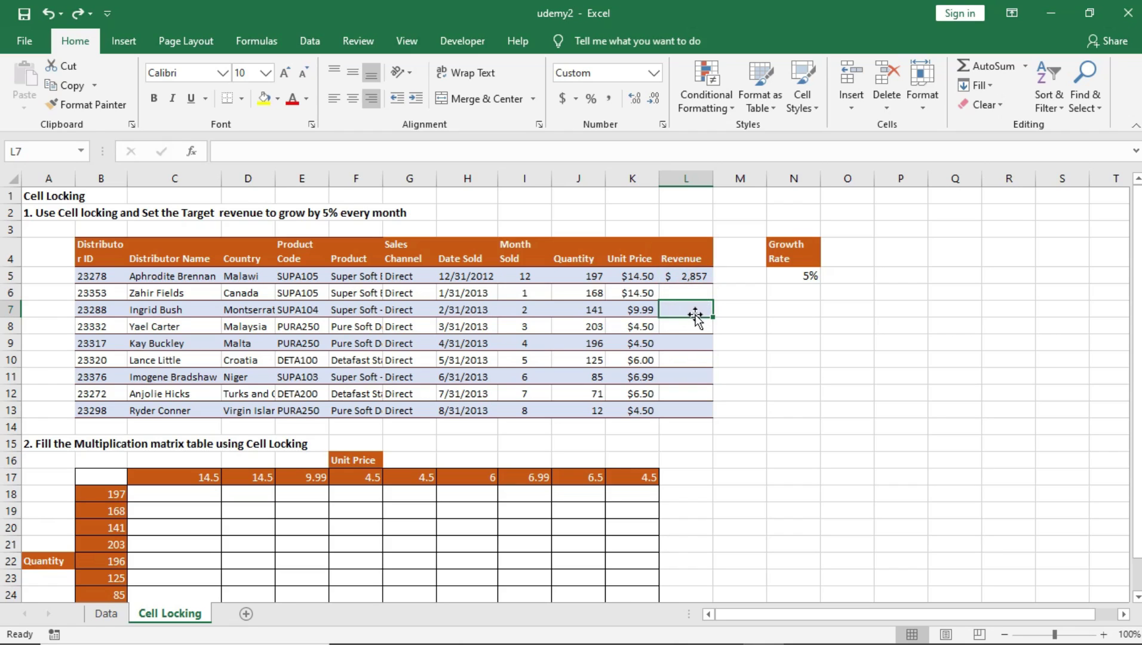
left_click(694, 327)
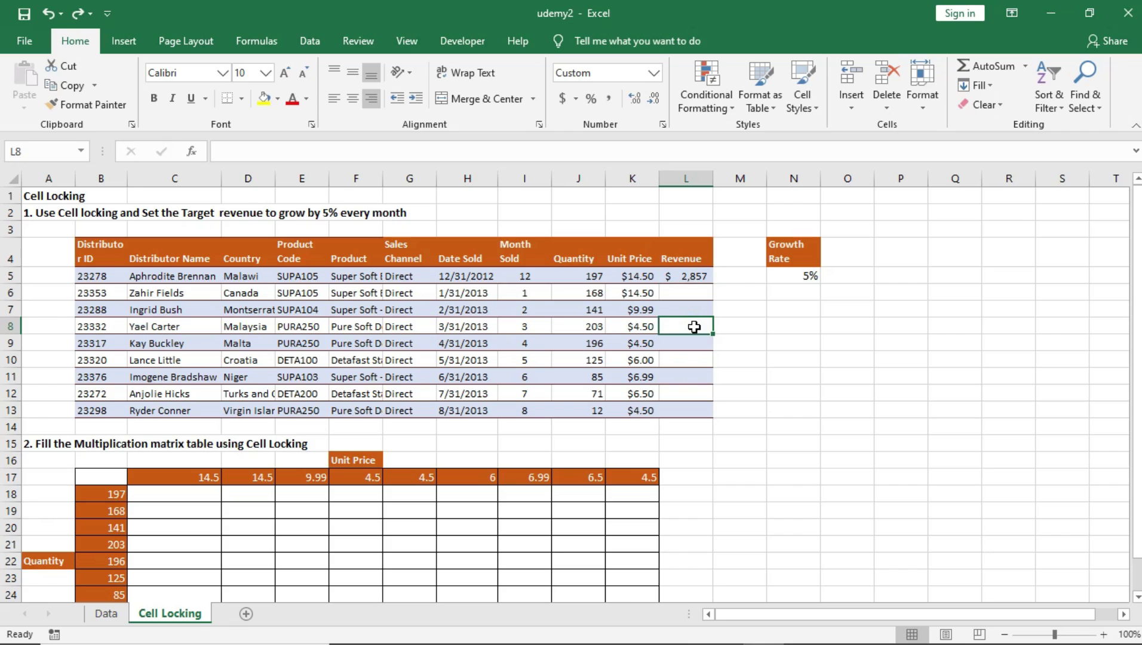
left_click_drag(692, 293, 694, 407)
left_click(691, 377)
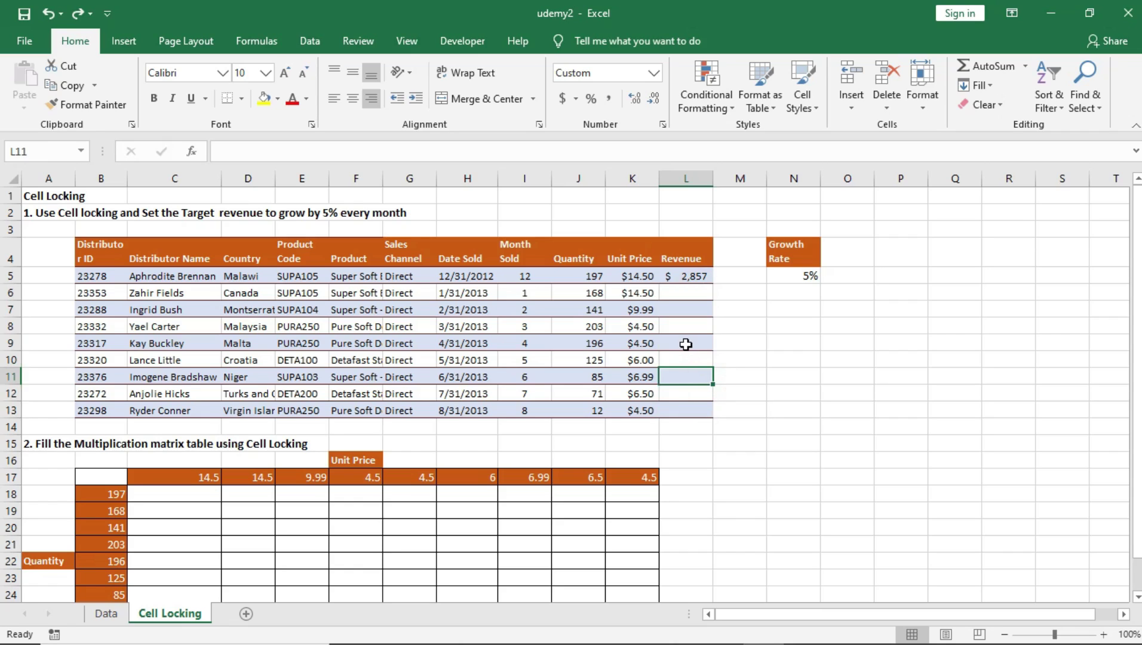
Step: Enter the growth formula =(1+N5)*L5 in Revenue cell L6
left_click(690, 291)
double_click(689, 291)
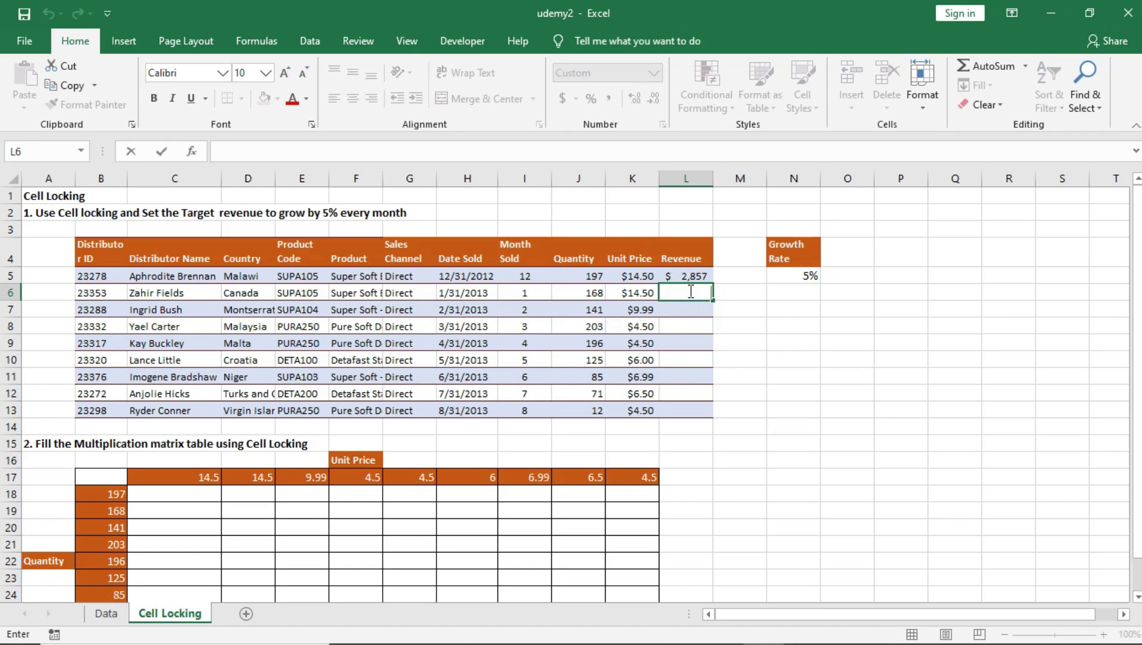
type("=")
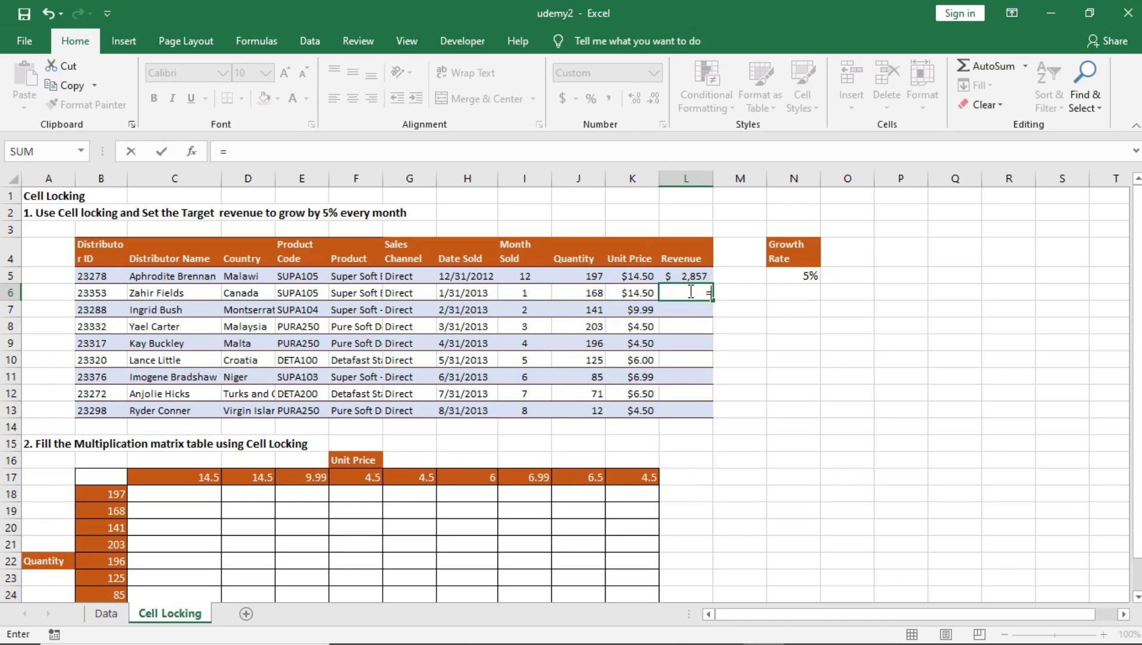
type("(1+")
left_click(793, 277)
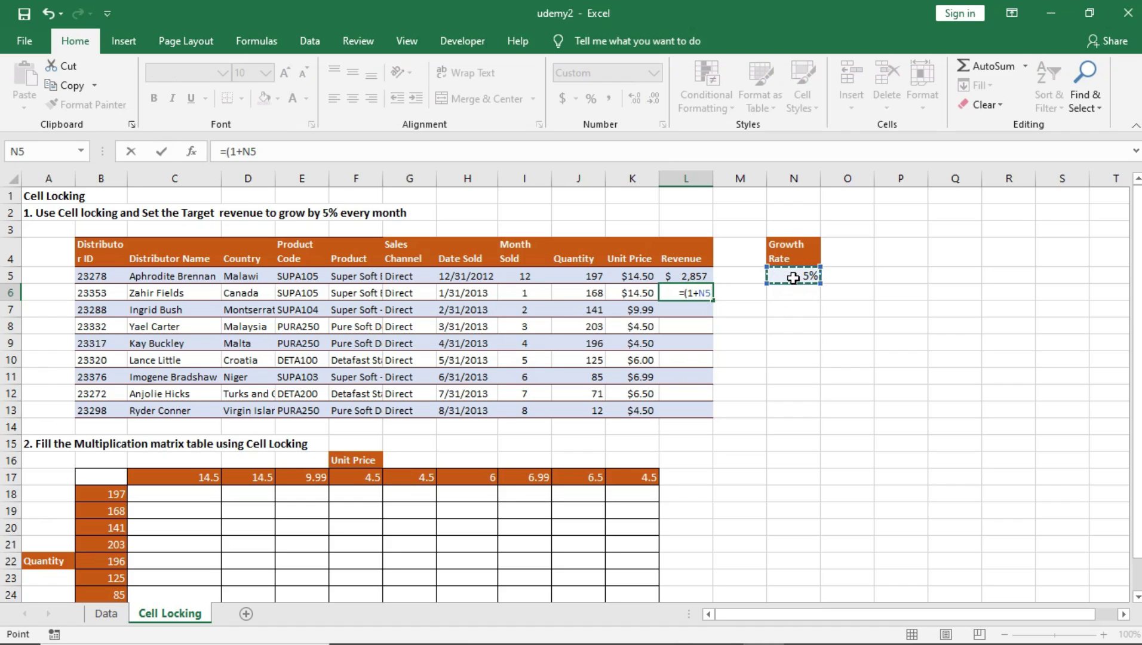
type(")*")
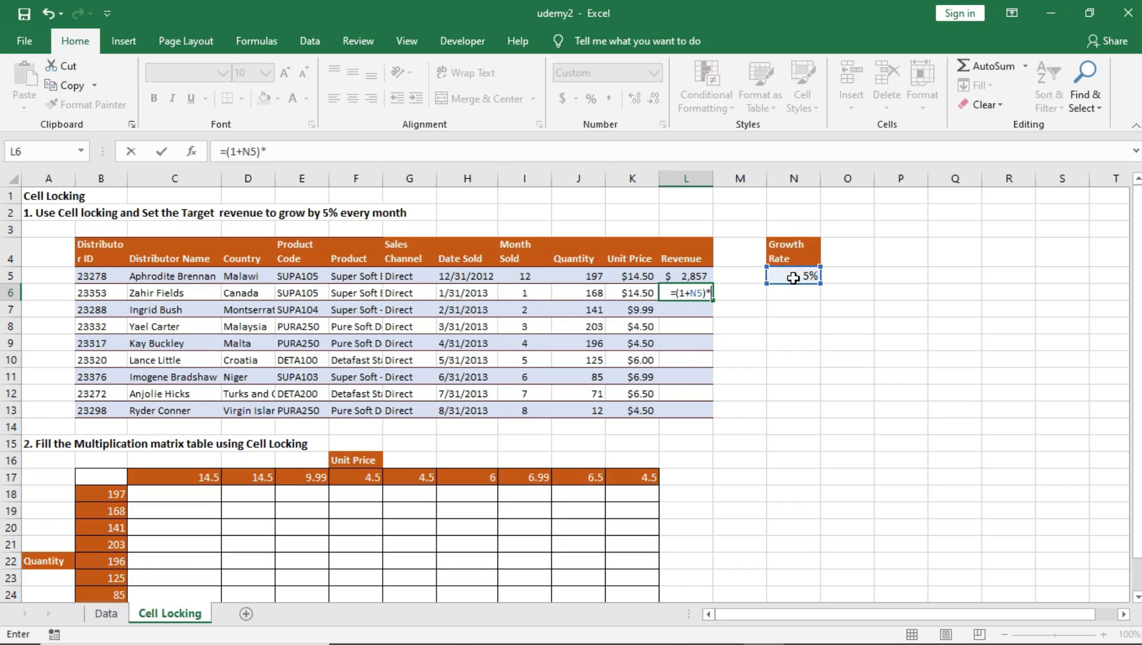
left_click(691, 277)
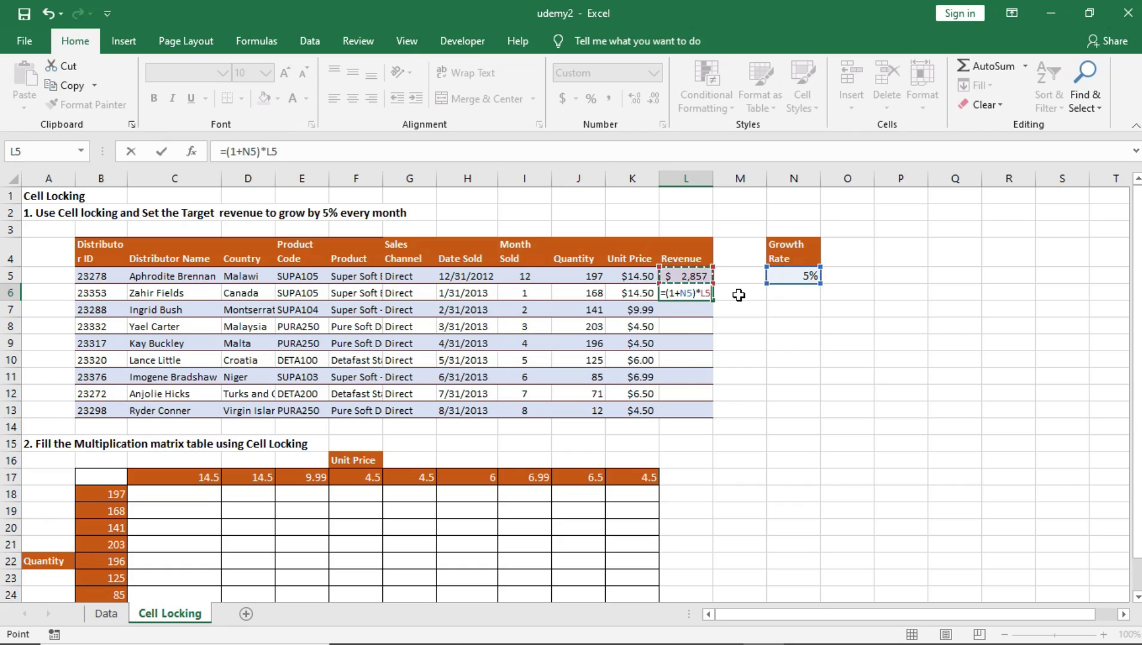
key("Return")
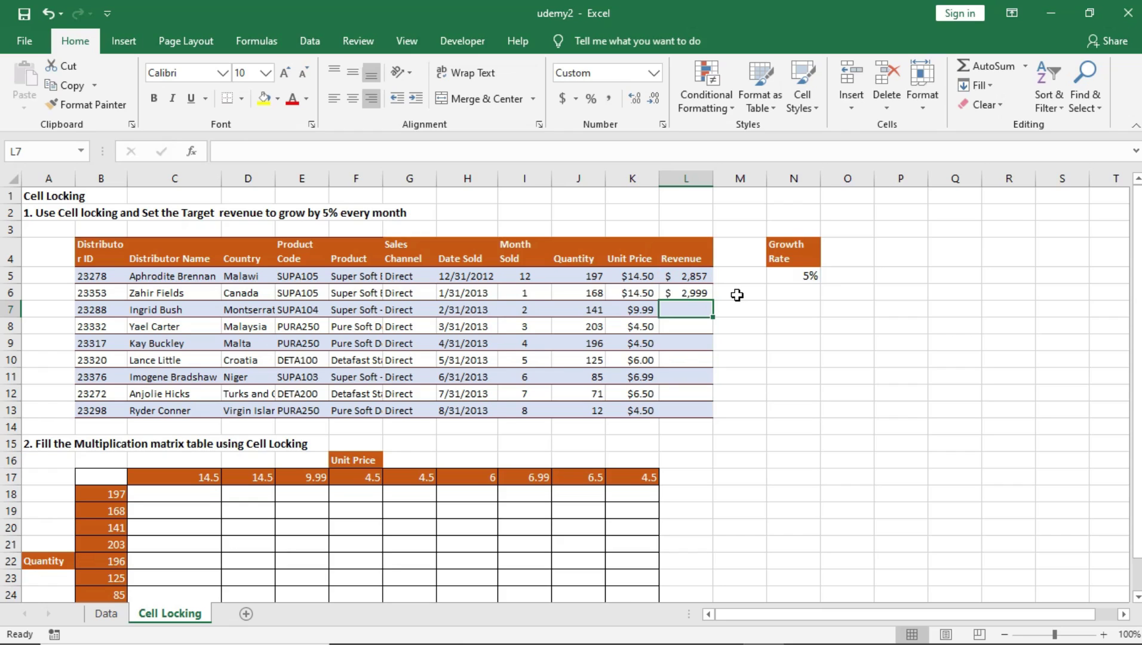
Step: Fill the growth formula from L6 down the Revenue column to L13
left_click(688, 291)
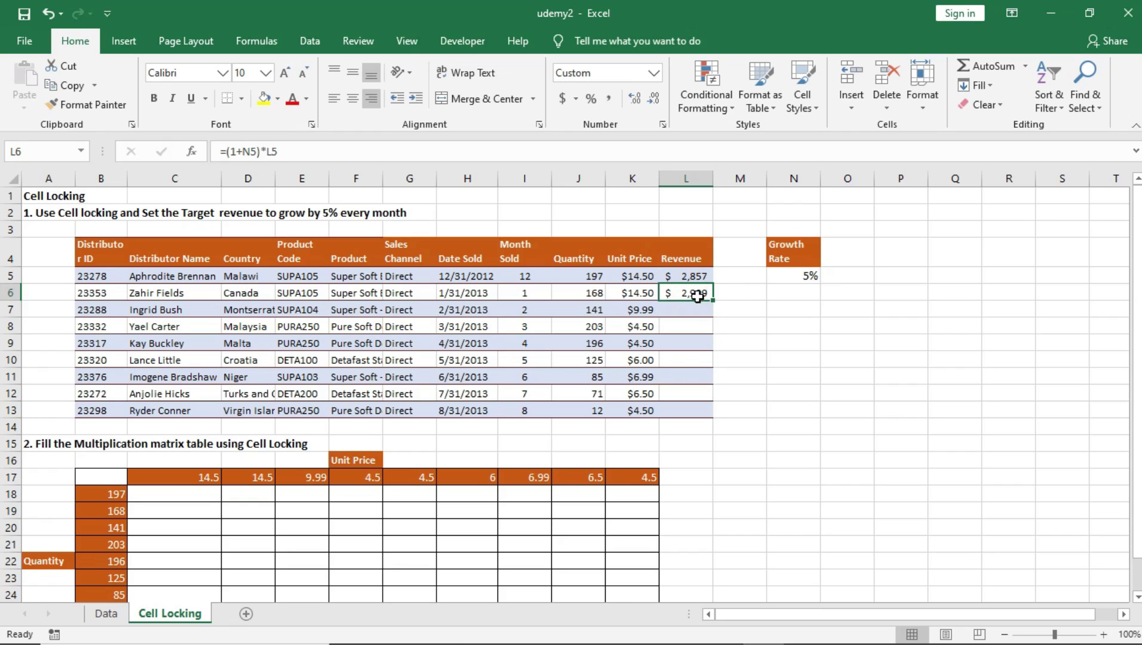
left_click_drag(688, 314, 688, 400)
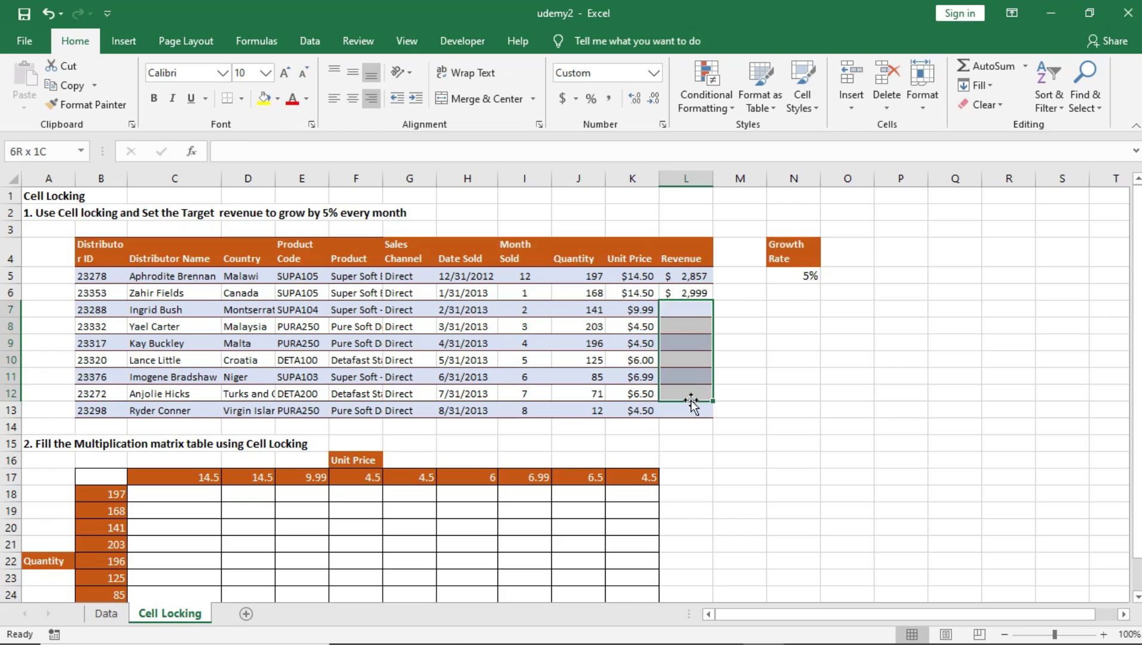
left_click(696, 291)
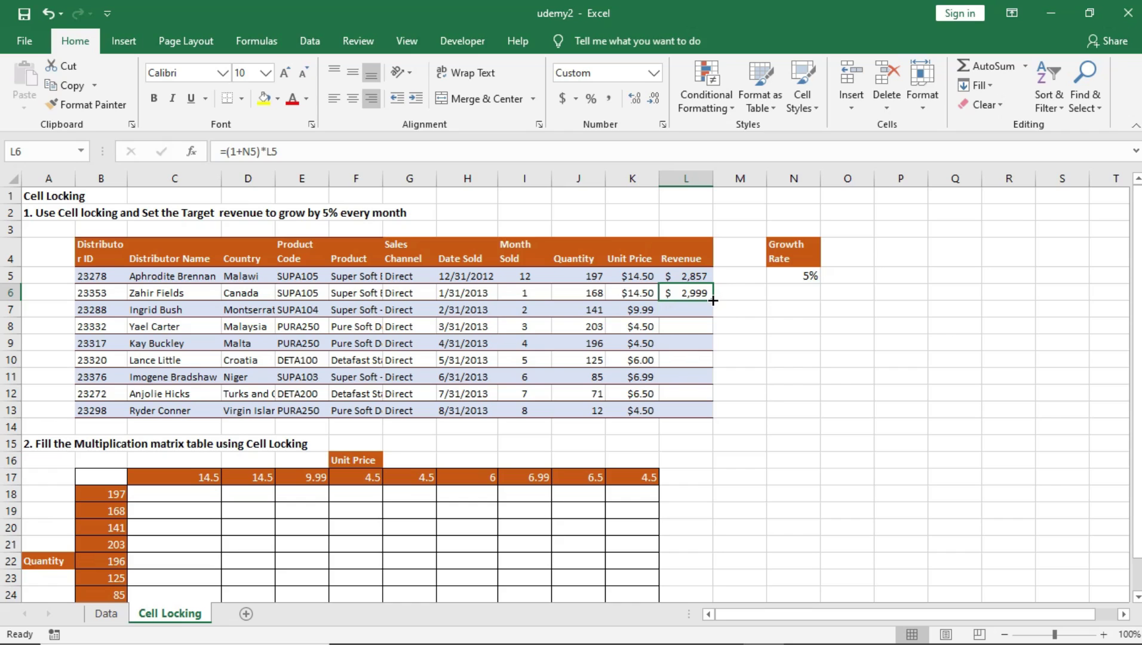
left_click_drag(714, 300, 724, 412)
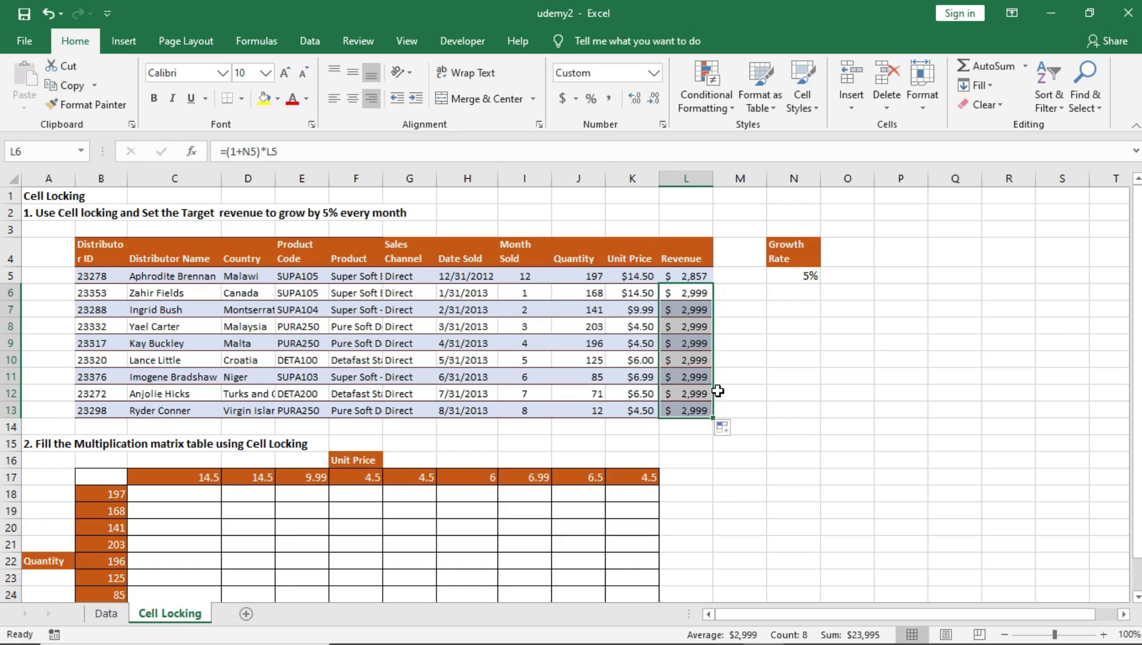
Step: Compare the growth-rate and revenue references in the formulas of L7 and L6
left_click(698, 306)
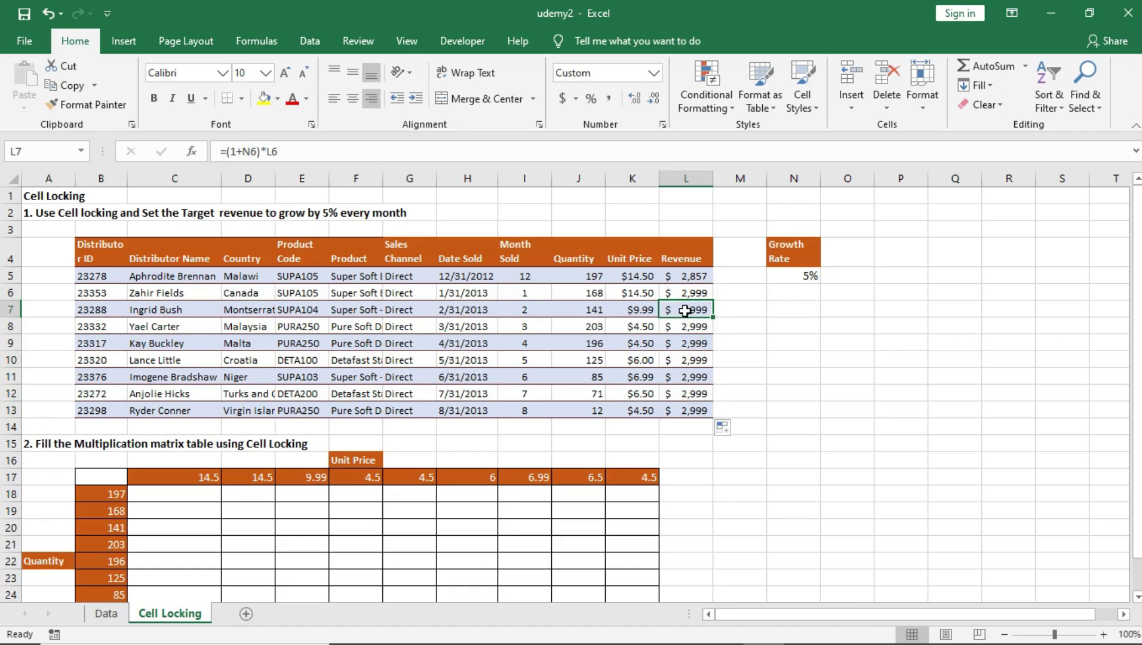
double_click(695, 314)
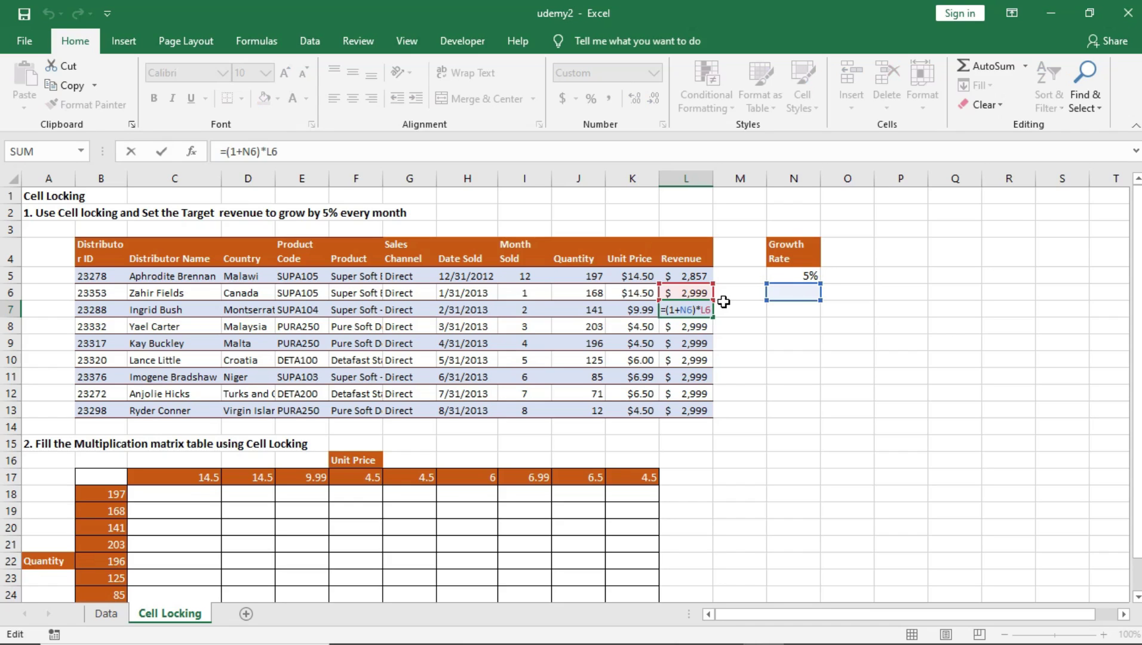
key("Return")
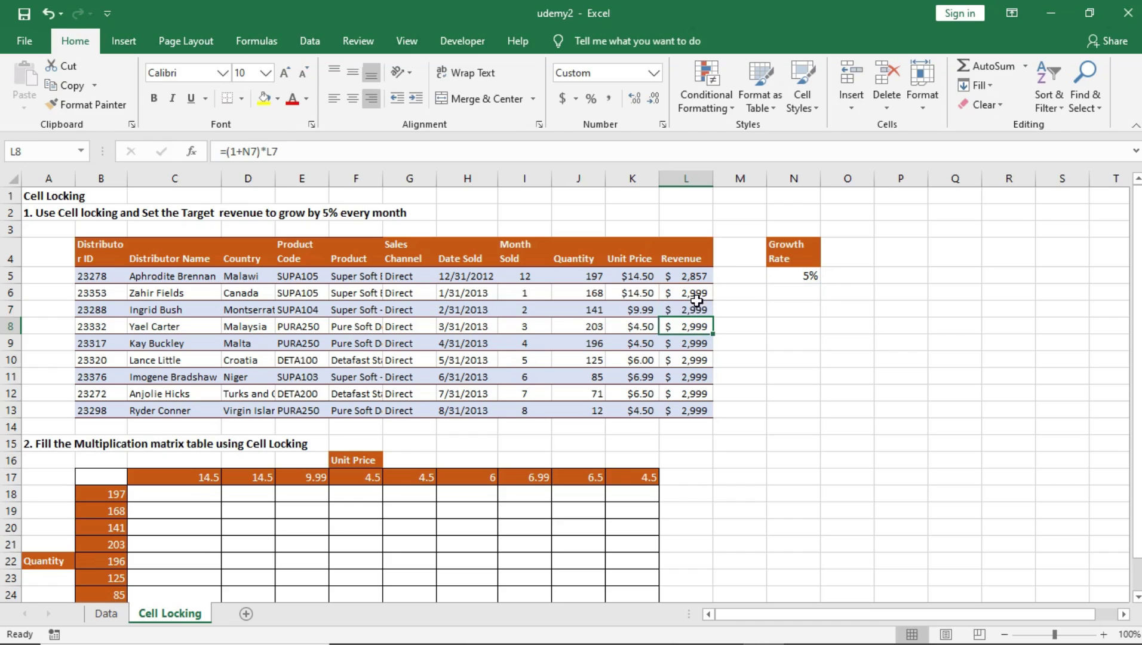
left_click(696, 294)
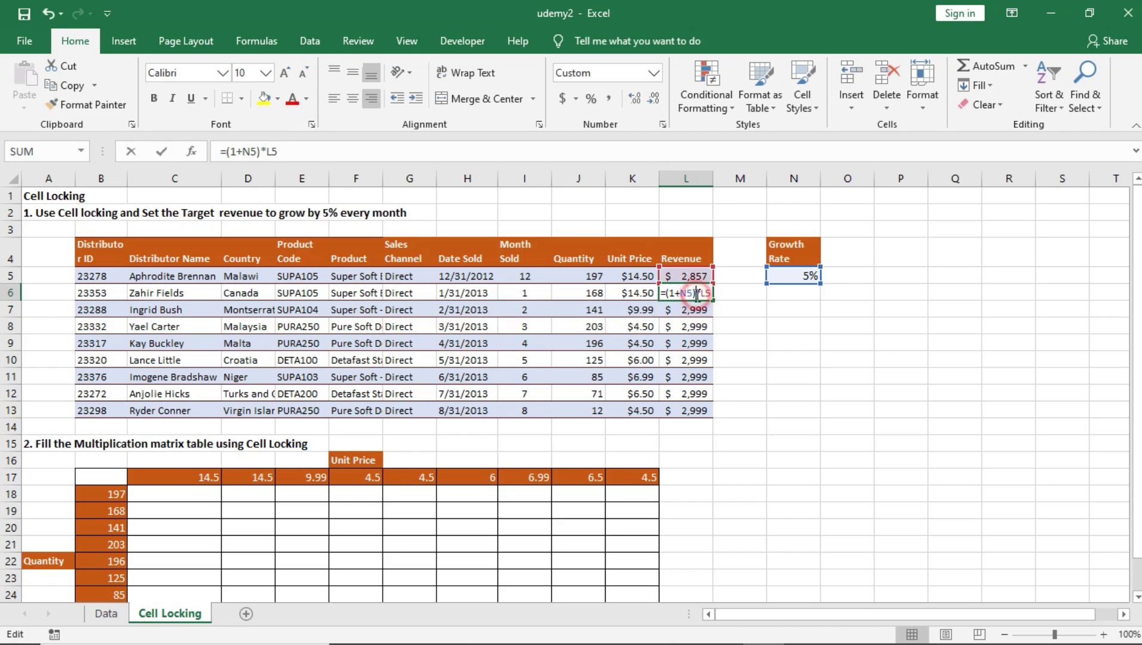
double_click(697, 294)
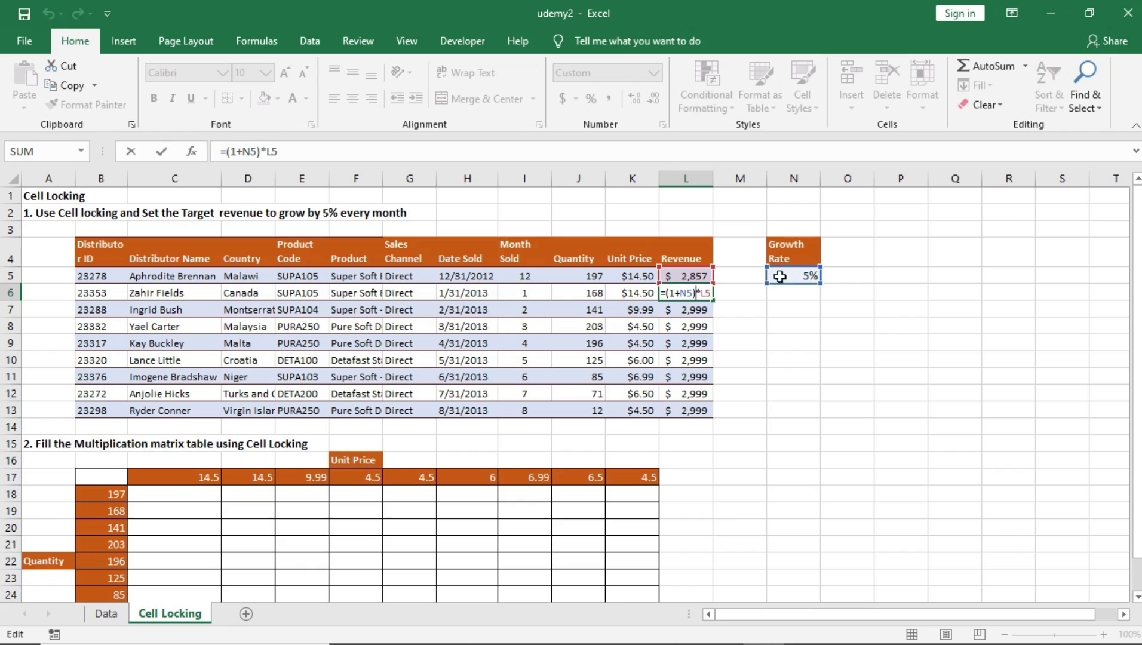
double_click(682, 291)
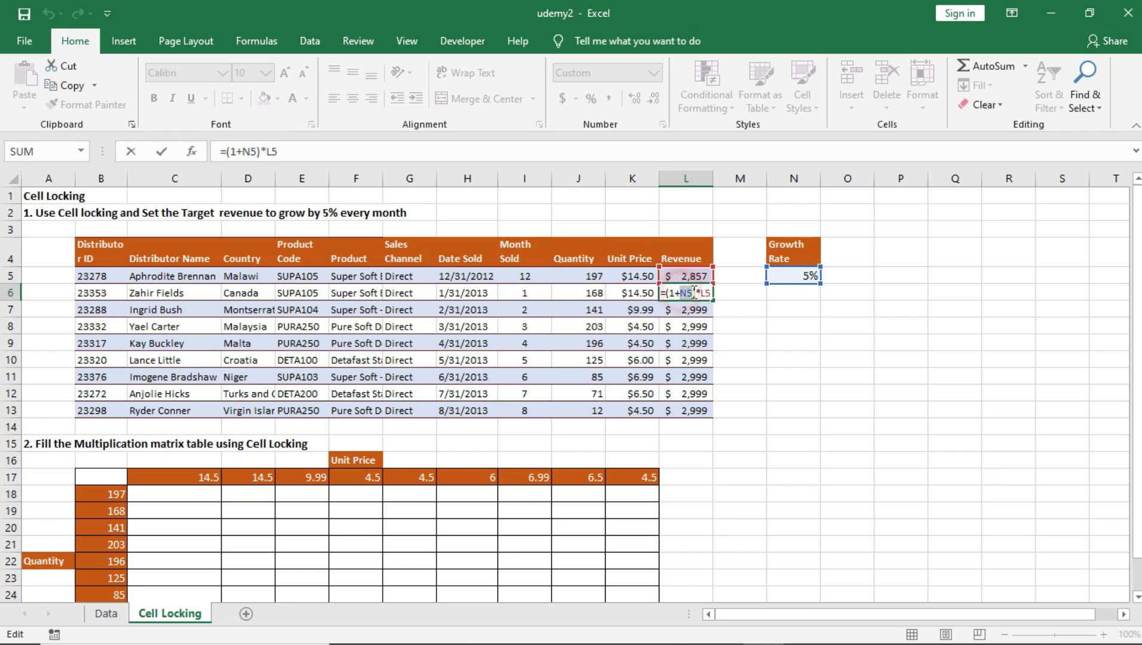
Step: Remove the L5 reference from the formula in L6 and pick L5 again, giving =(1+N5)*L5
left_click(700, 292)
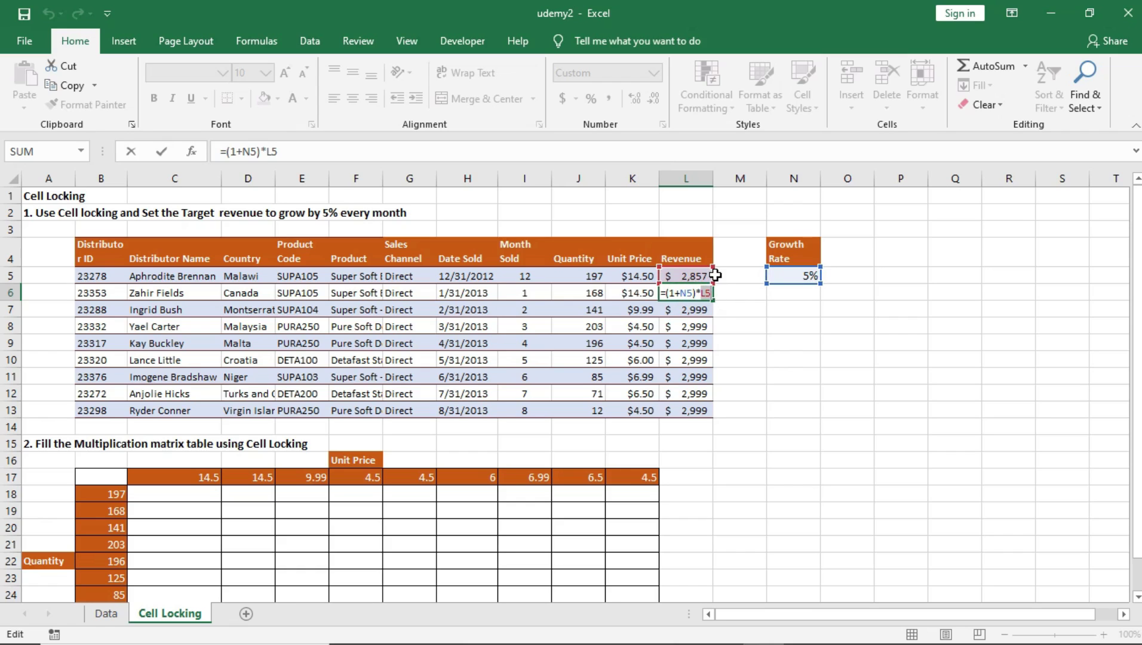
type("\\")
key("BackSpace")
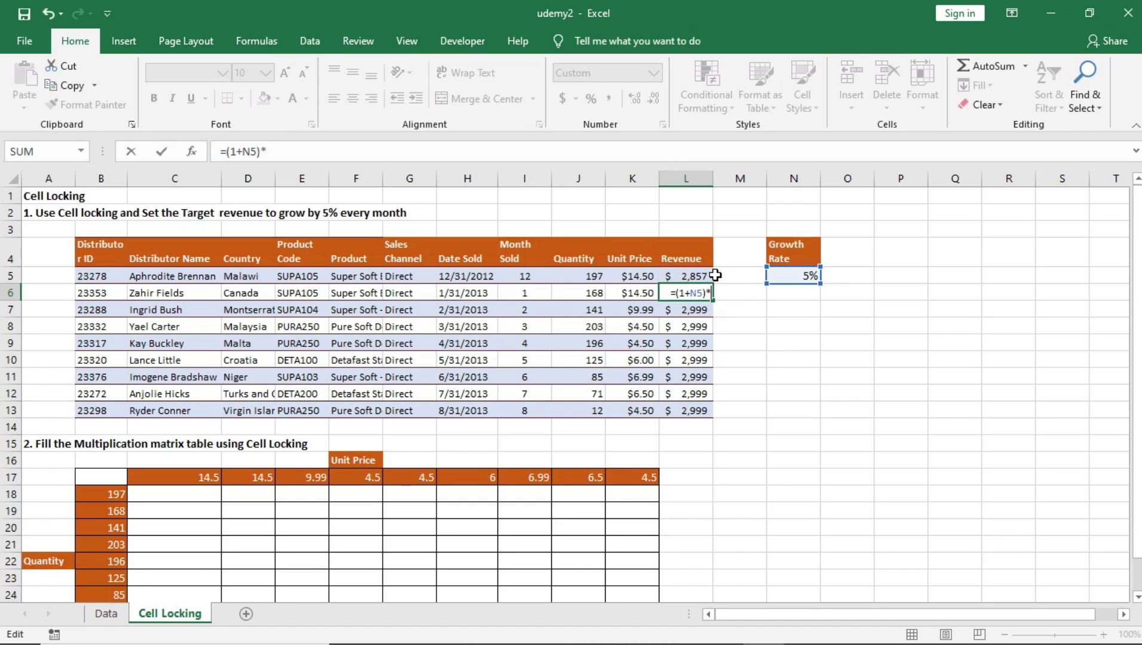
left_click(685, 276)
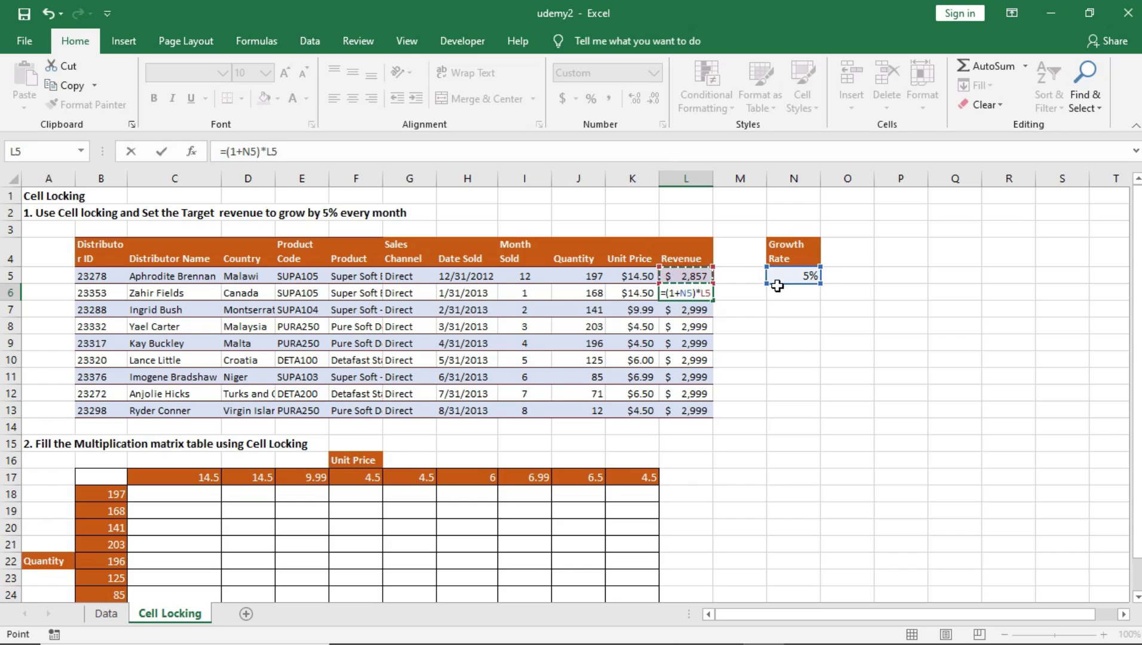
key("Return")
Step: Refill the Revenue column from L6 to L13 and check the copied formulas in L8 and L10
left_click(694, 291)
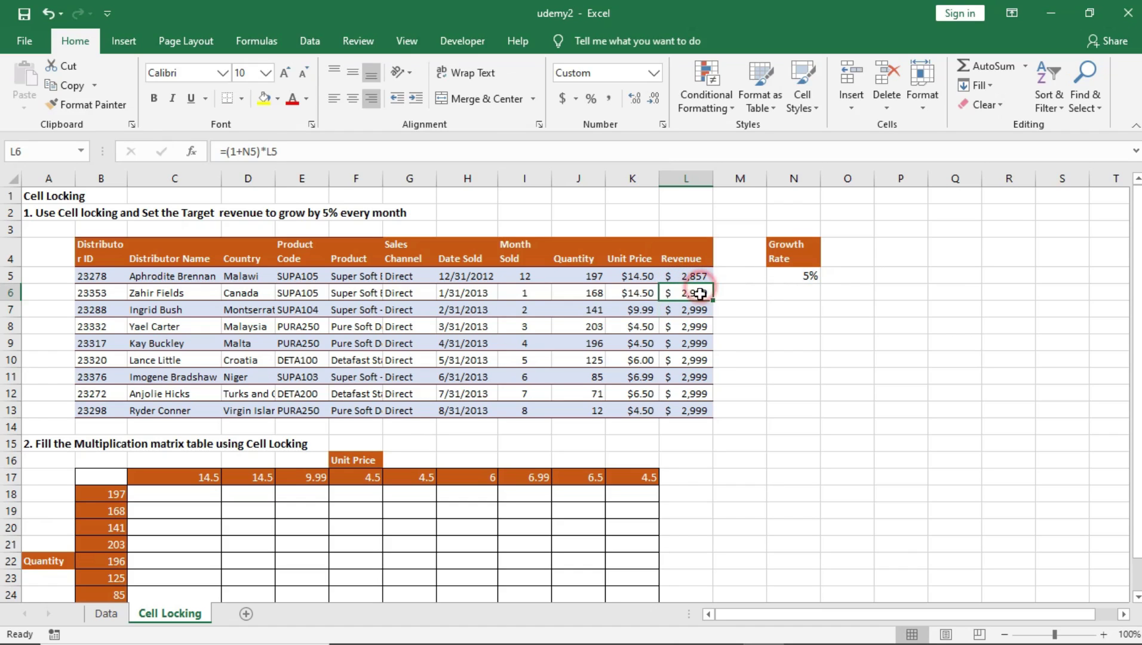
left_click_drag(714, 299, 715, 412)
left_click(688, 326)
left_click(685, 360)
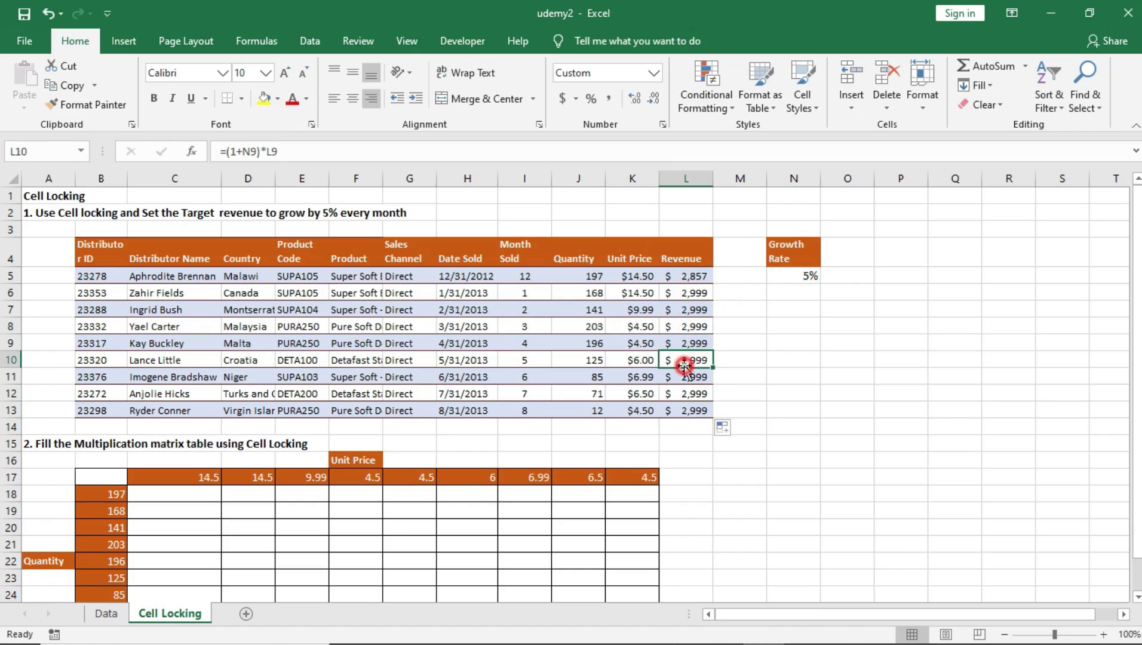
Step: Compare the formulas in L6 and L7, checking the growth-rate reference in L7 against the blank cell N6
left_click(691, 295)
left_click(694, 306)
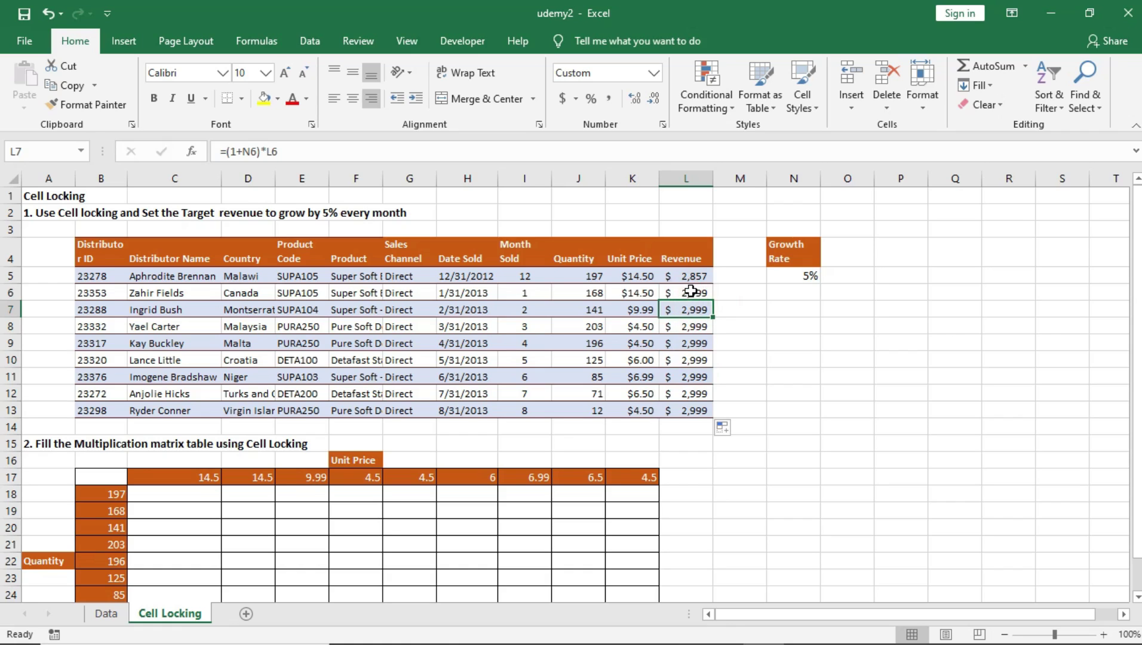
left_click(692, 291)
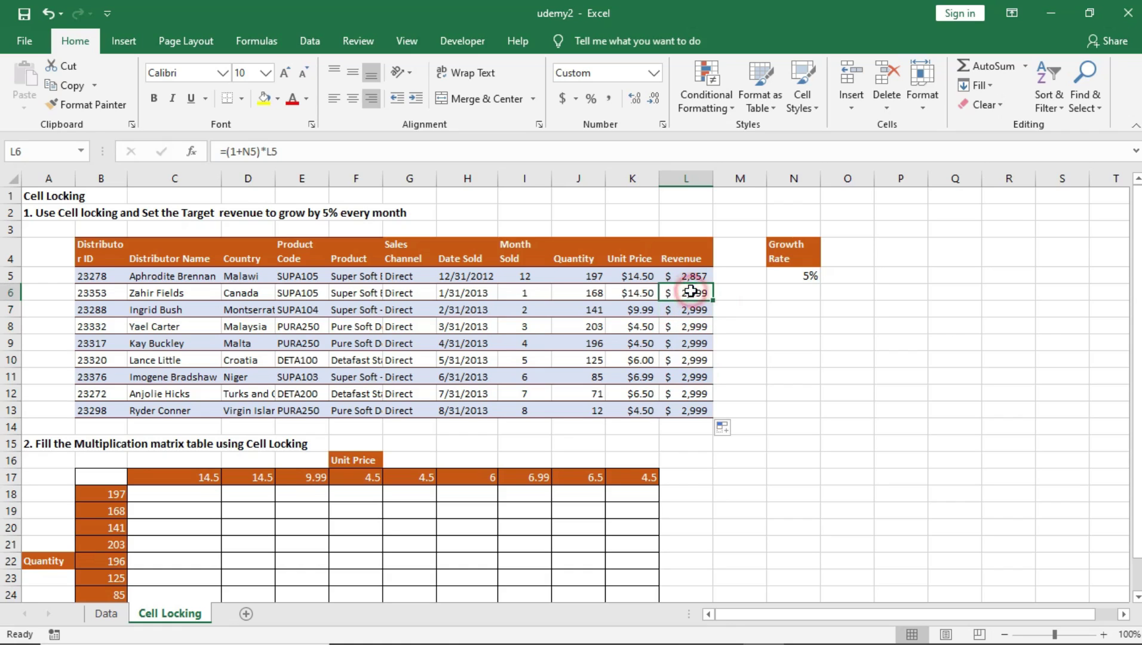
left_click(804, 287)
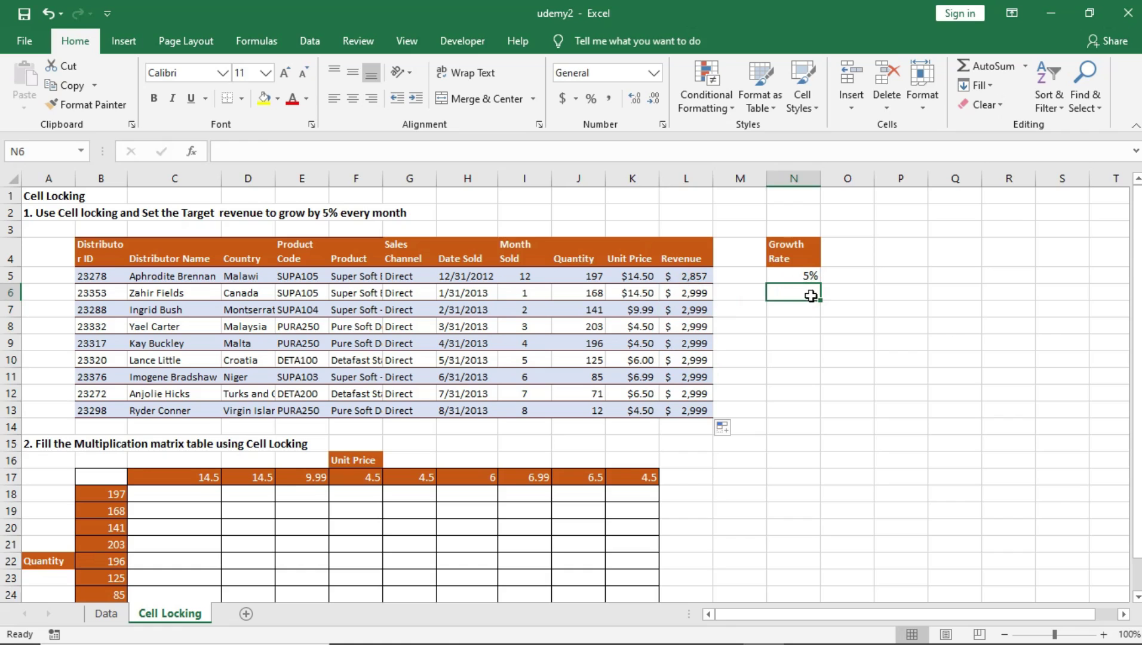
double_click(696, 310)
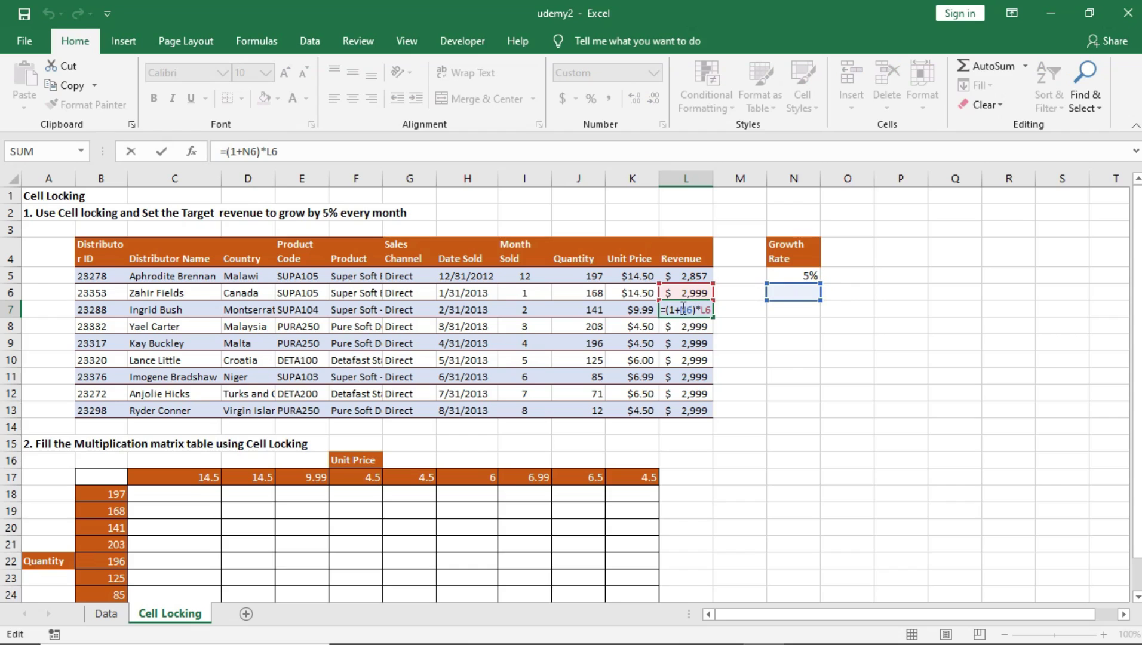
mouse_move(680, 309)
left_mouse_down()
mouse_move(690, 307)
mouse_move(678, 306)
left_mouse_up()
key("Return")
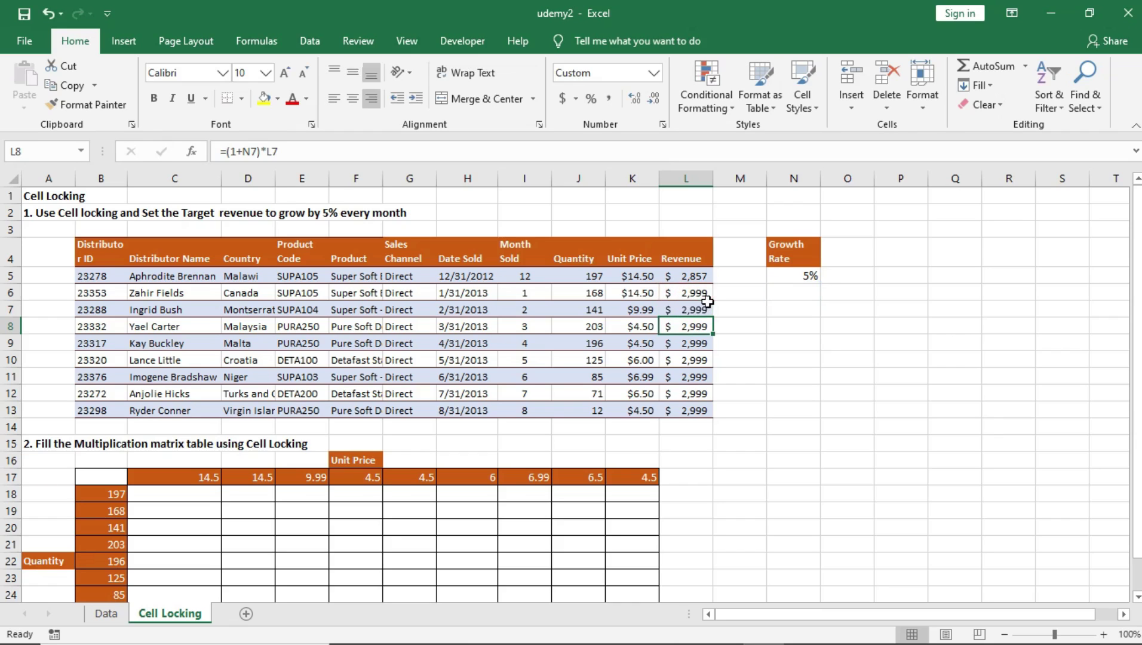
Step: Inspect which growth-rate and revenue cells the copied formulas in L11 and L13 refer to
left_click(692, 358)
left_click(691, 374)
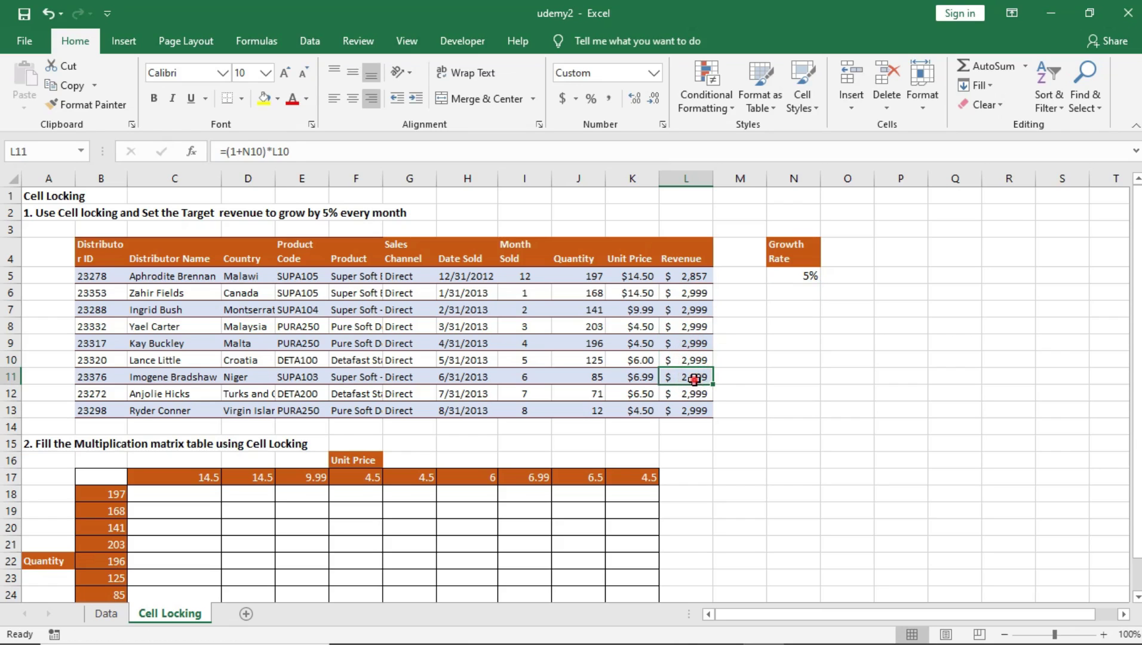
double_click(692, 374)
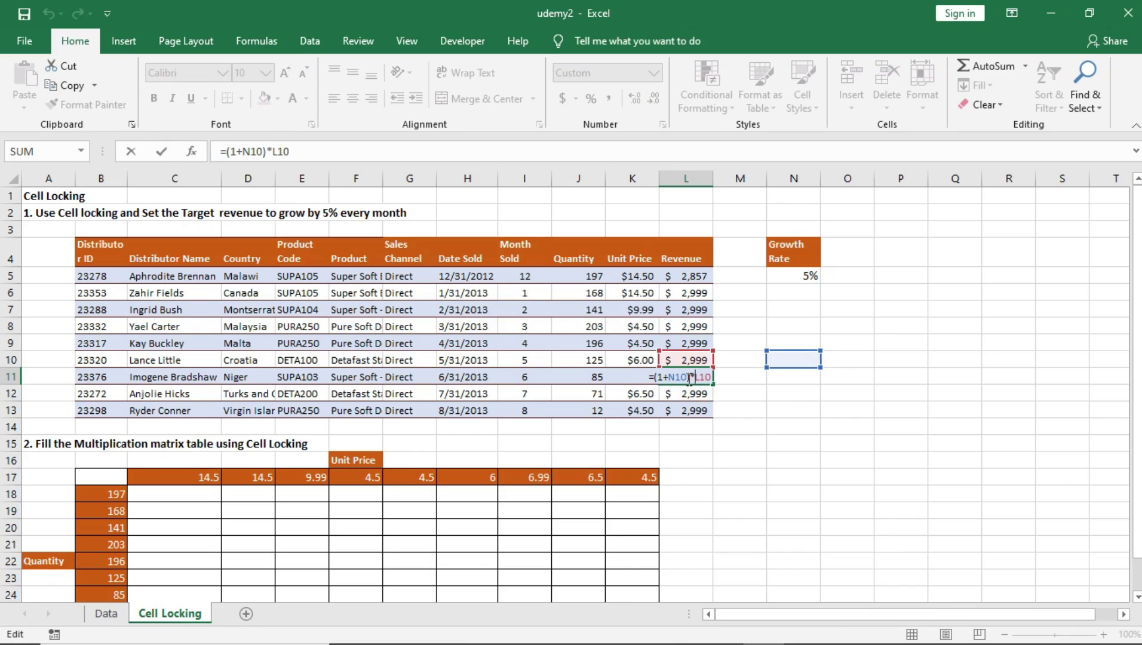
key("Return")
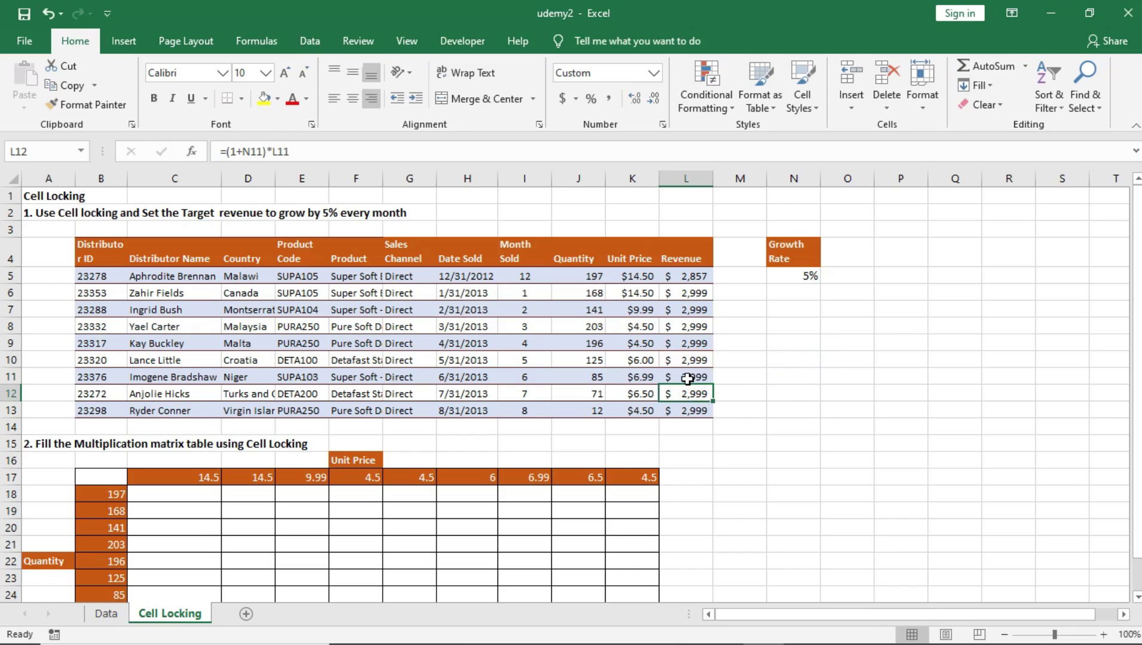
double_click(692, 408)
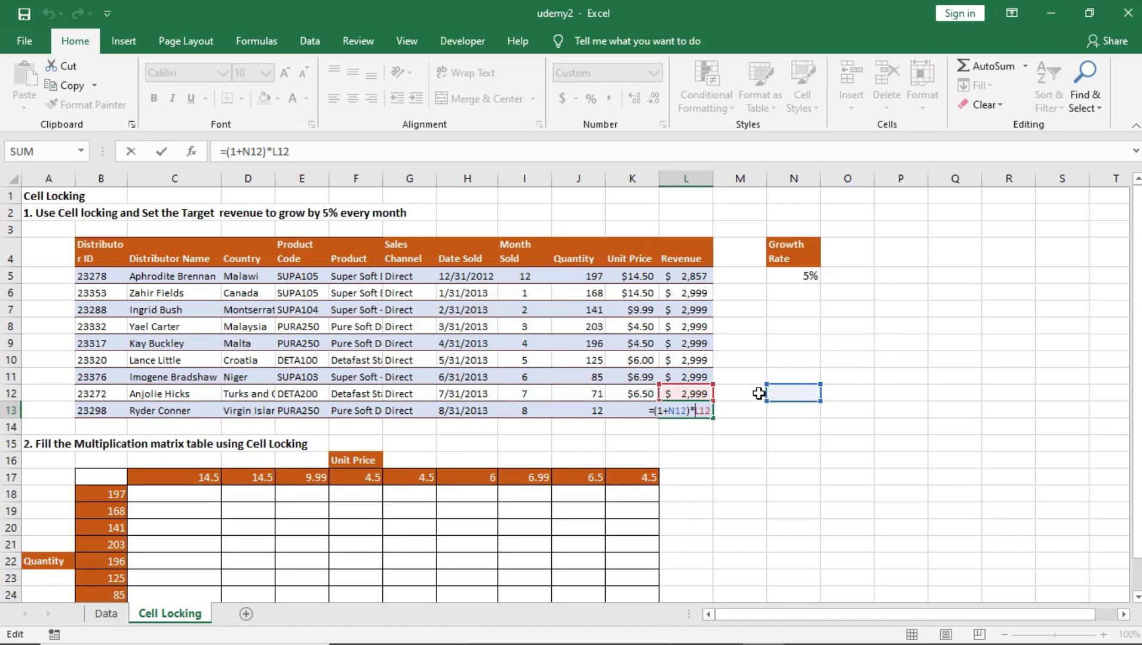
key("Return")
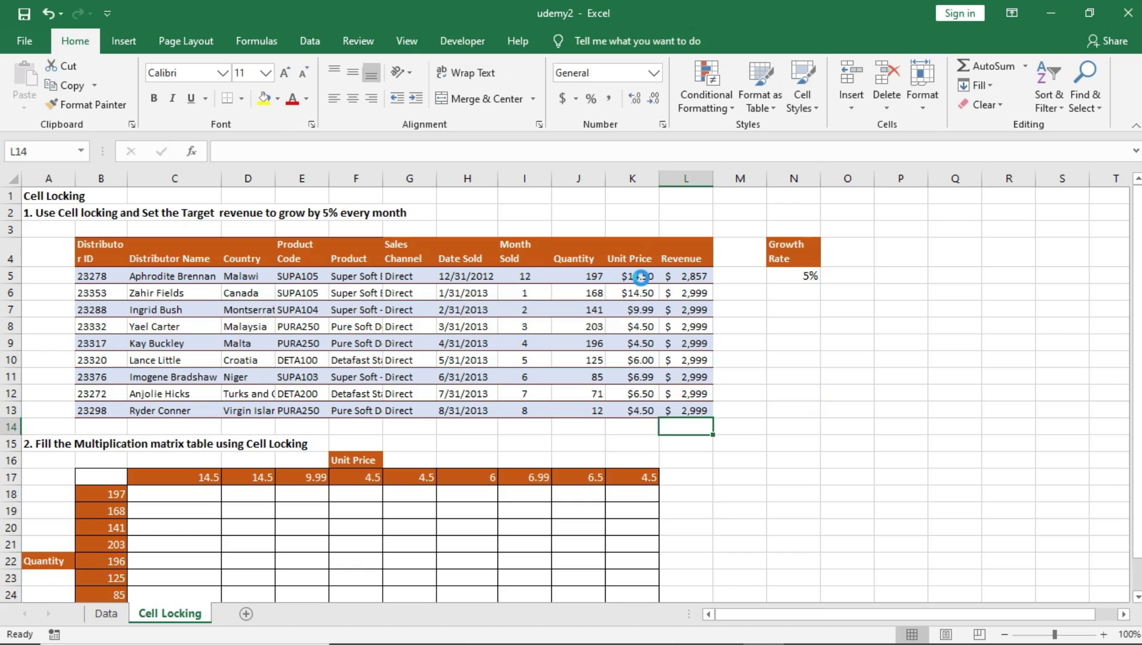
Step: Clear the copied Revenue formulas from L7 to L13
key("Up")
key("Up")
key("Up")
key("Up")
key("Up")
key("Up")
key("Up")
key("Up")
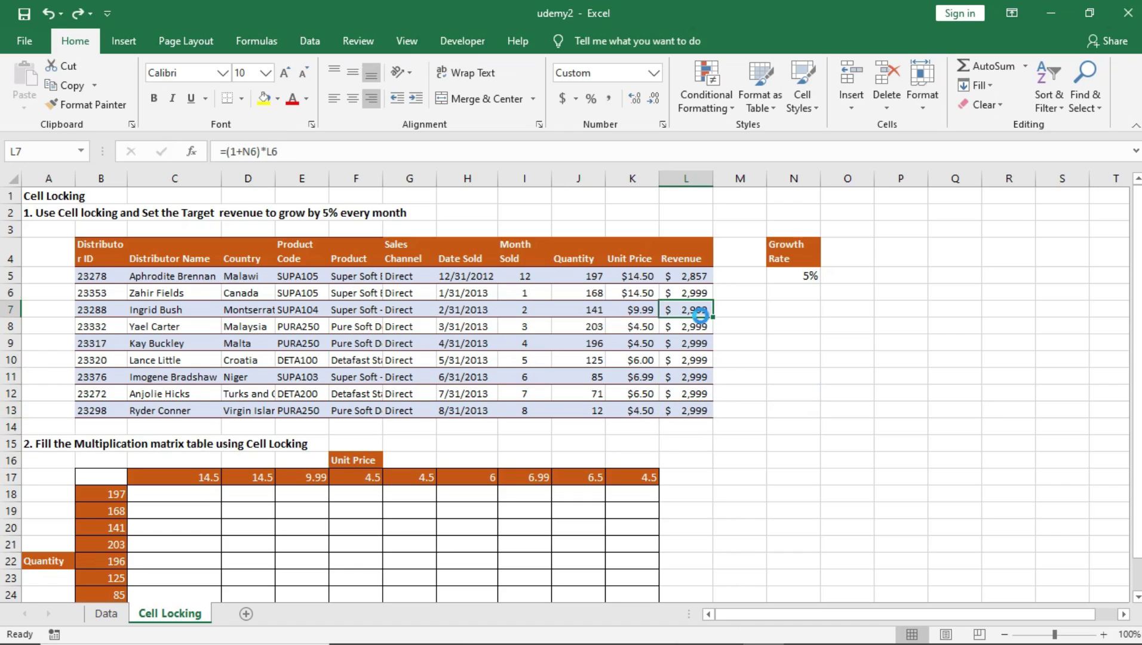
left_click(700, 309)
key("ctrl+shift+Down")
key("Delete")
Step: Examine the N5 and L5 references in the L6 formula against the growth-rate cell and the Revenue cells it has to fill
left_click(702, 298)
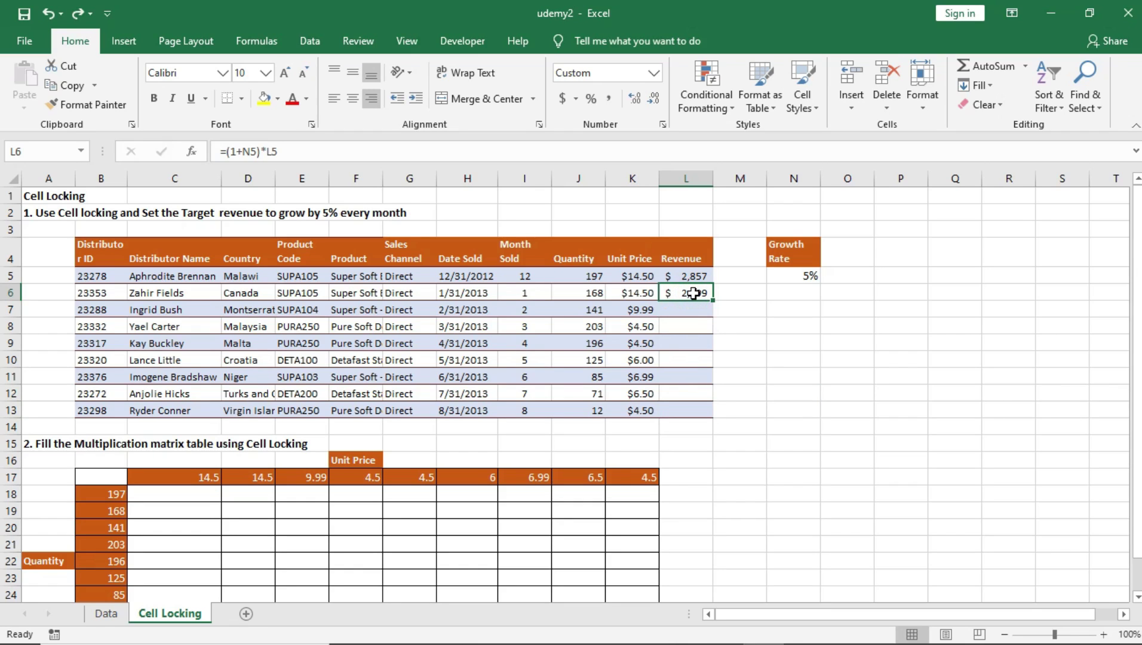
left_click_drag(693, 293, 691, 412)
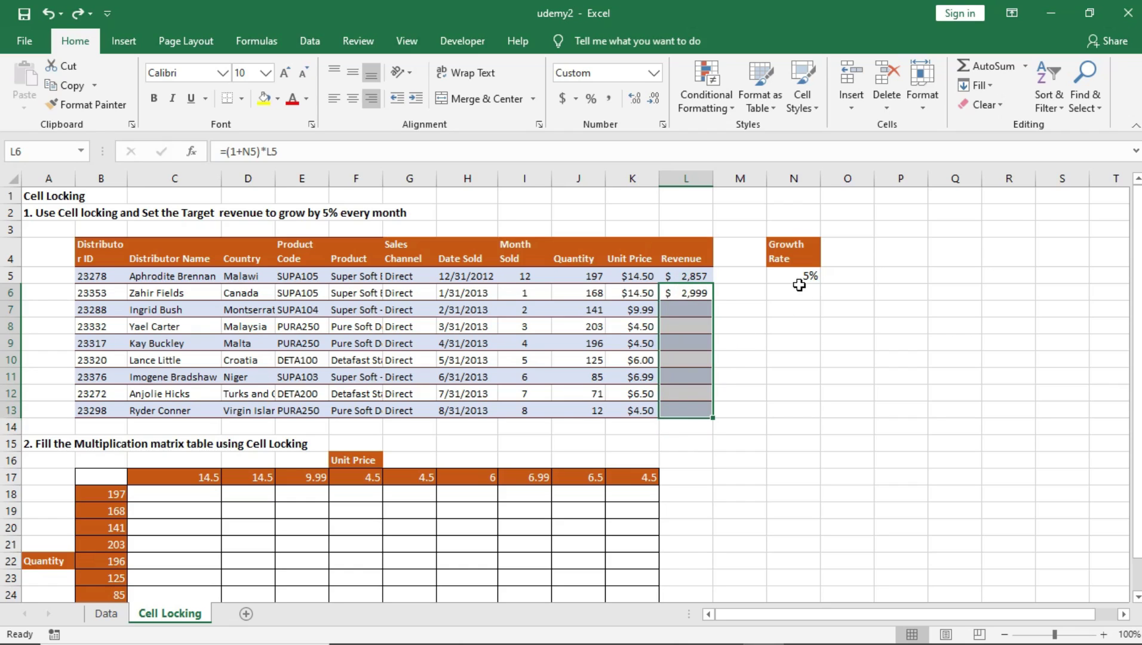
left_click(700, 307)
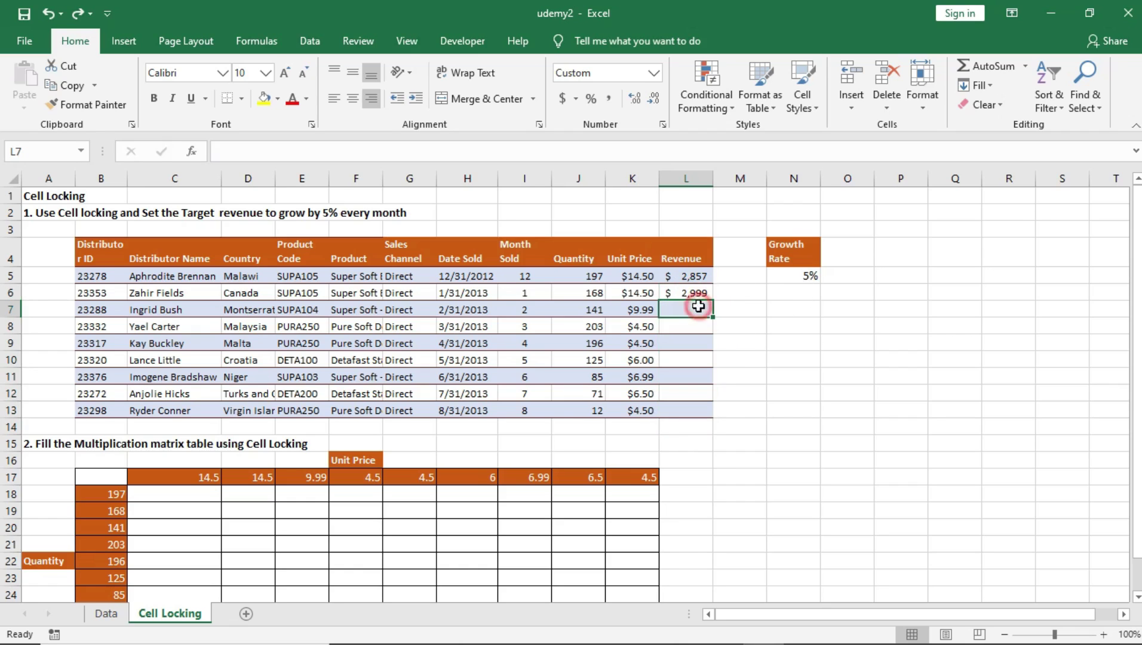
left_click(808, 274)
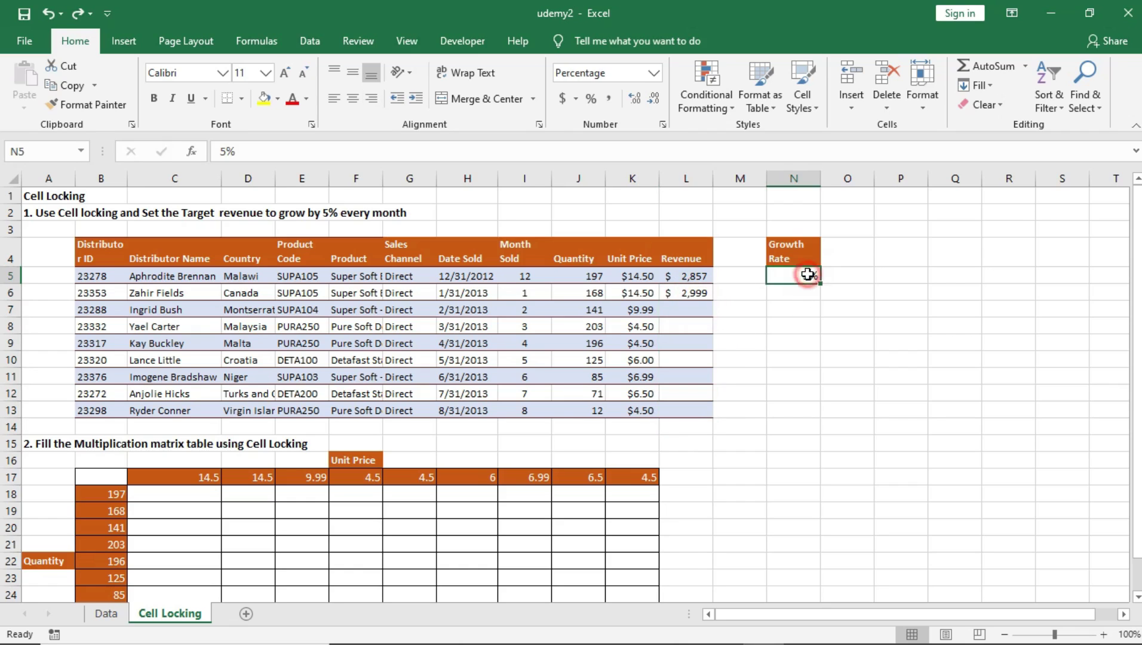
double_click(692, 292)
left_click_drag(688, 292, 711, 293)
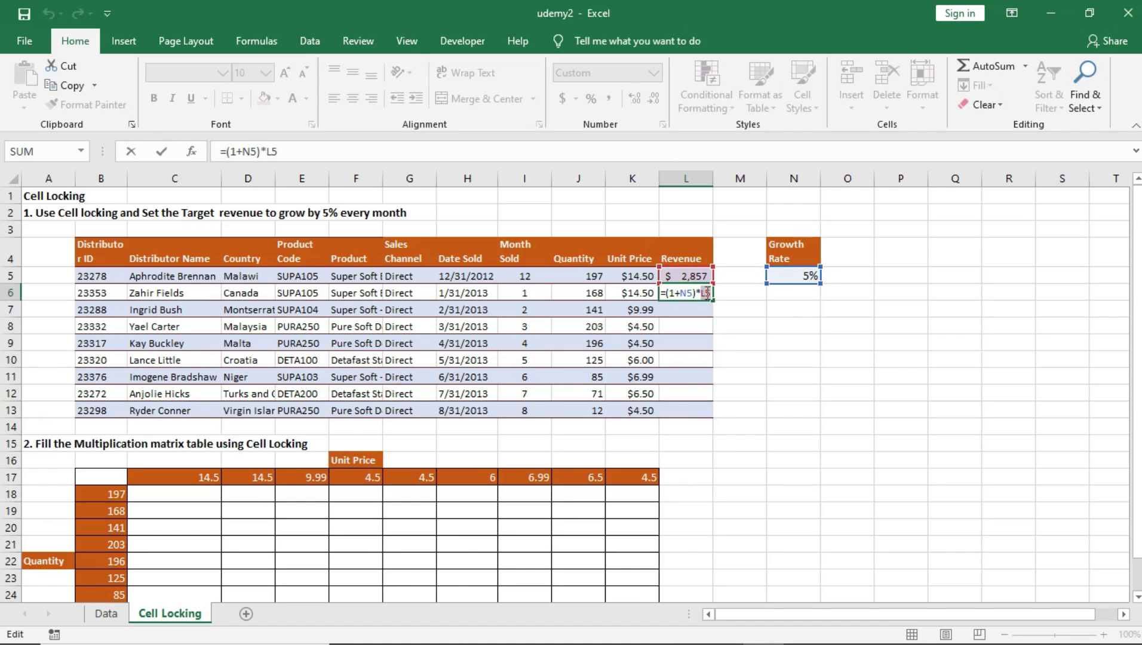
key("Return")
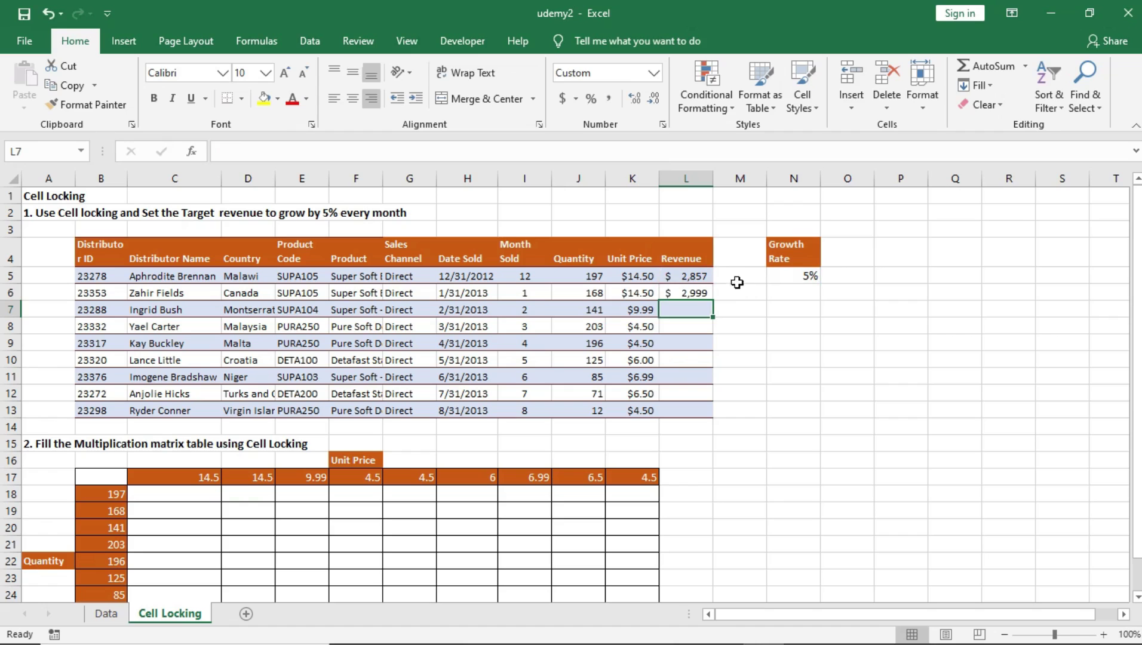
Step: Make the growth-rate reference in the L6 formula absolute, giving =(1+$N$5)*L5
left_click(698, 293)
double_click(699, 293)
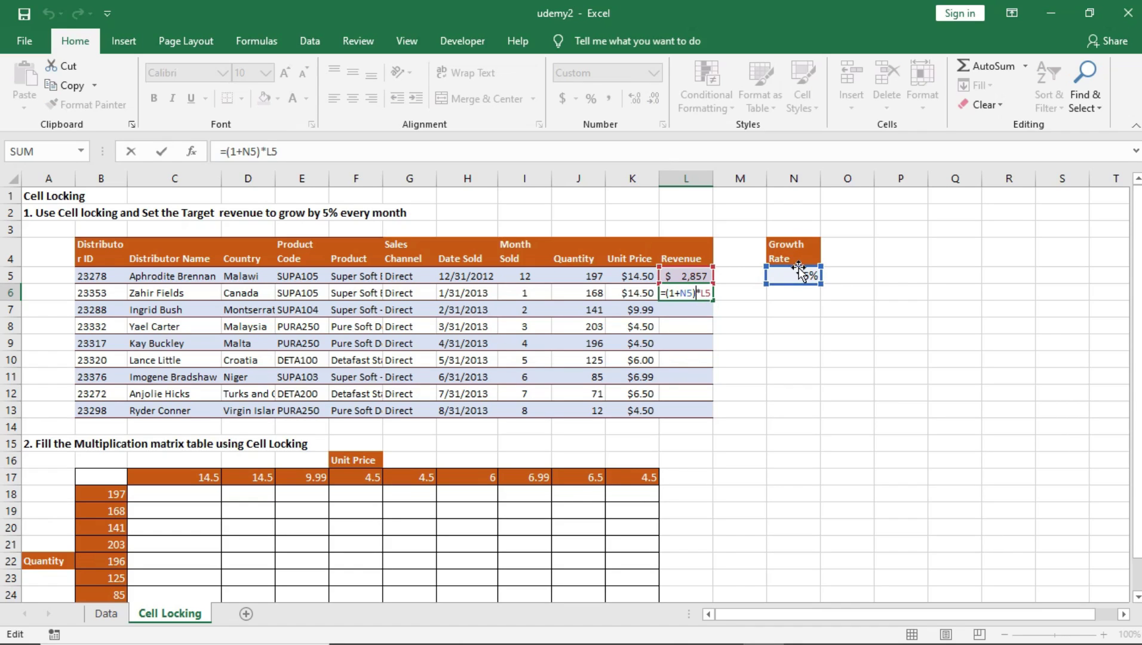
left_click(687, 293)
left_click(679, 292)
left_click(684, 292)
key("F4")
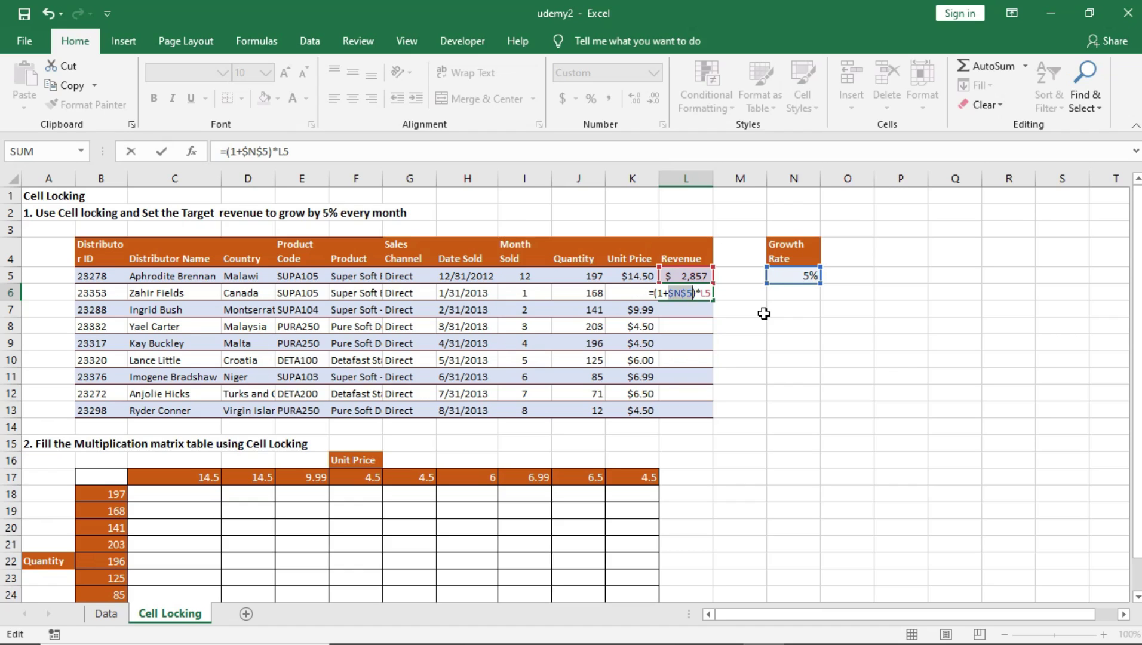
Step: Cycle the growth-rate reference in L6 through its other locking forms and back to $N$5
key("F4")
key("F4")
key("F4")
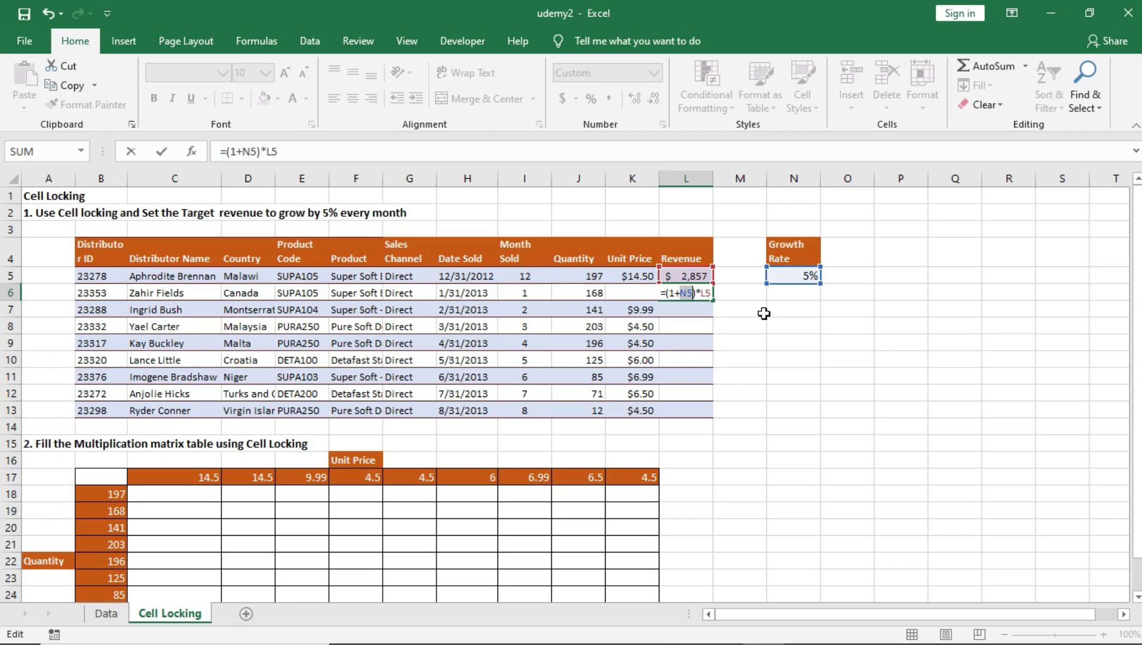
key("F4")
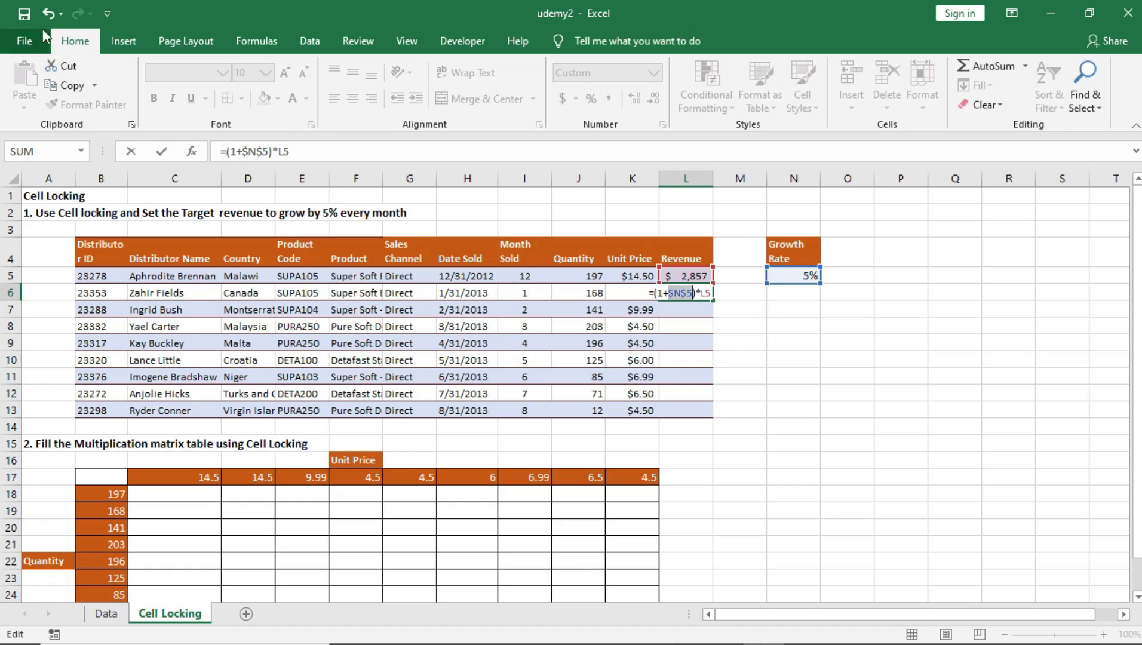
Step: Confirm the locked formula in L6 and fill it down the Revenue column to L13
left_click(669, 293)
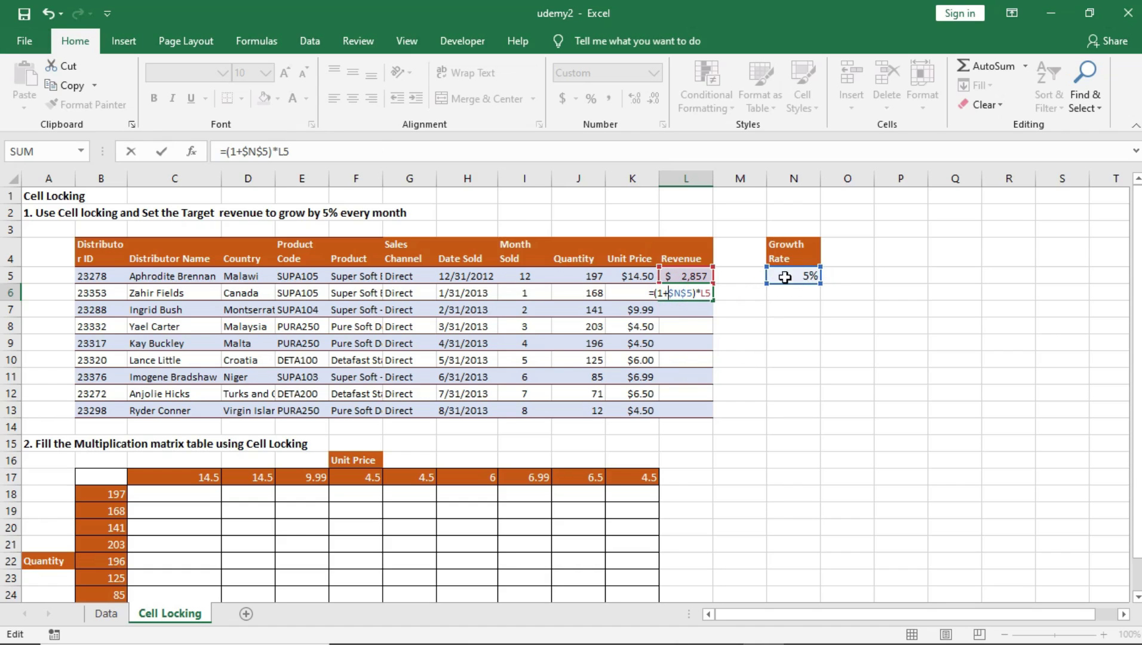
key("Return")
left_click(694, 293)
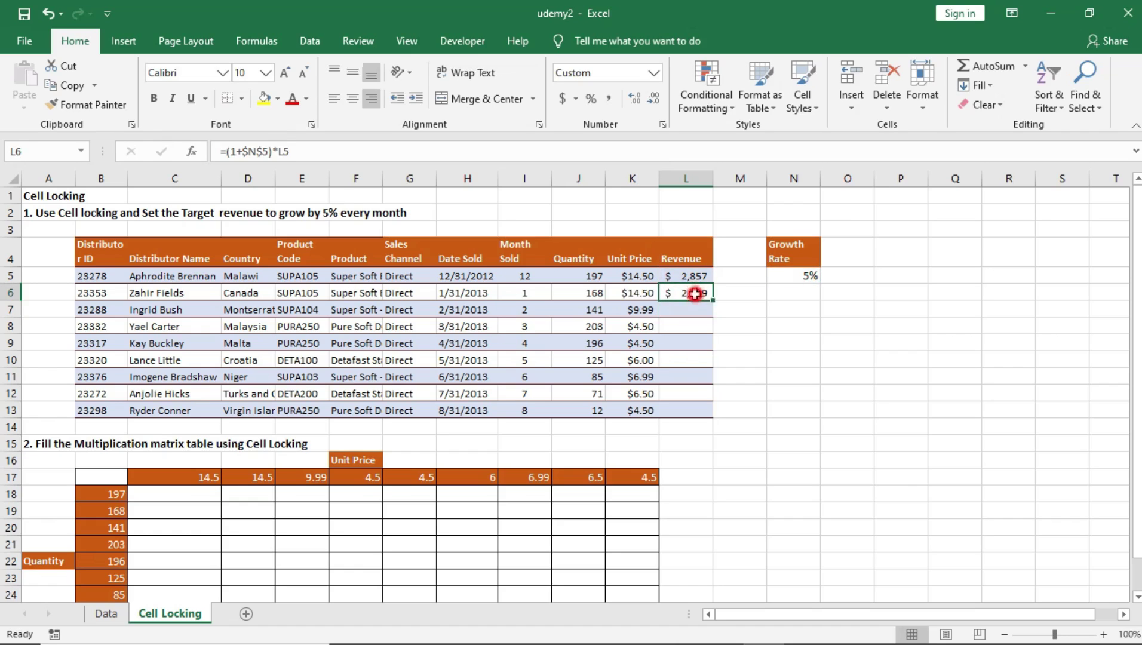
left_click_drag(716, 301, 711, 298)
left_click_drag(711, 299, 727, 412)
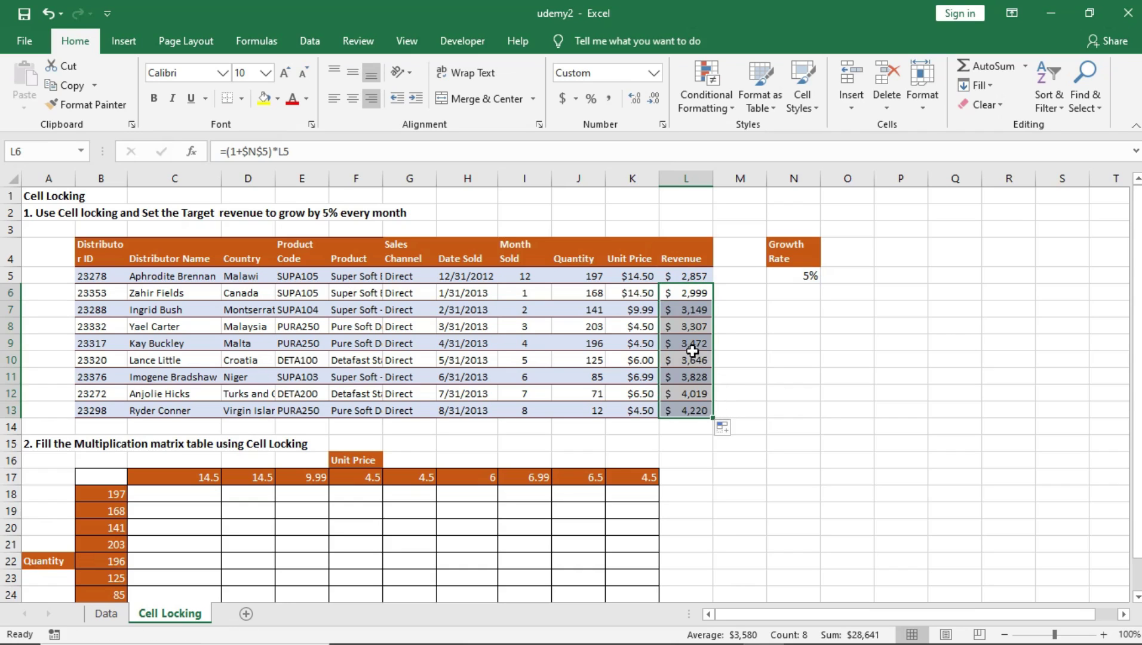
Step: Check the refilled Revenue formulas in several rows between L6 and L12 for the locked $N$5 reference
left_click(688, 309)
left_click(688, 326)
left_click(691, 377)
left_click(698, 394)
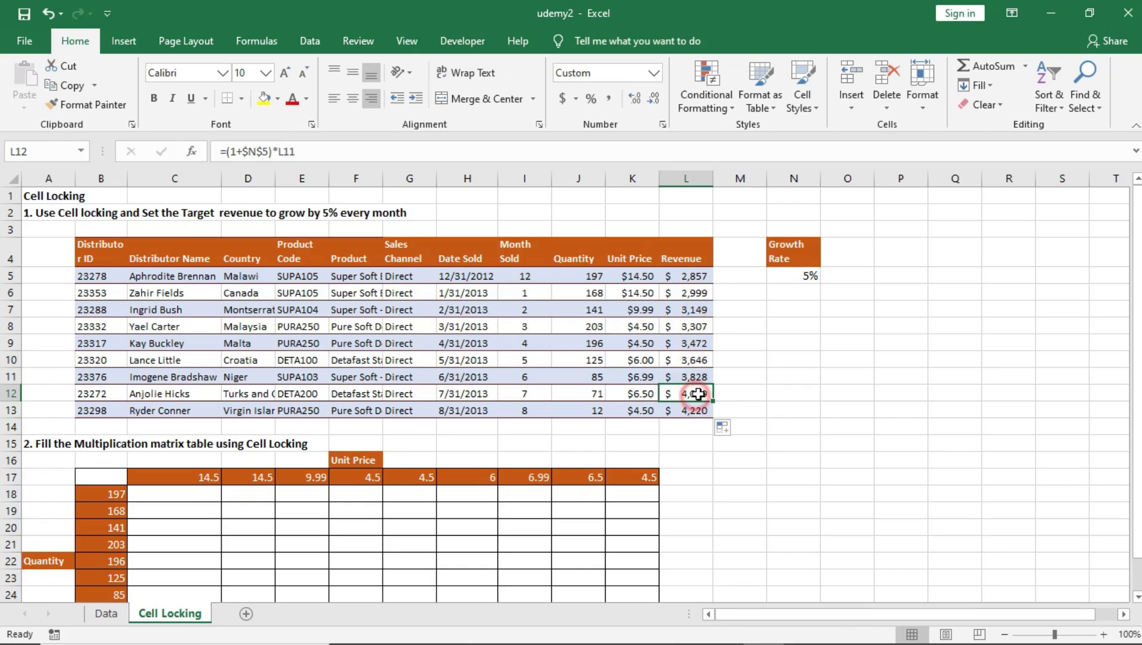
left_click(691, 295)
left_click(694, 381)
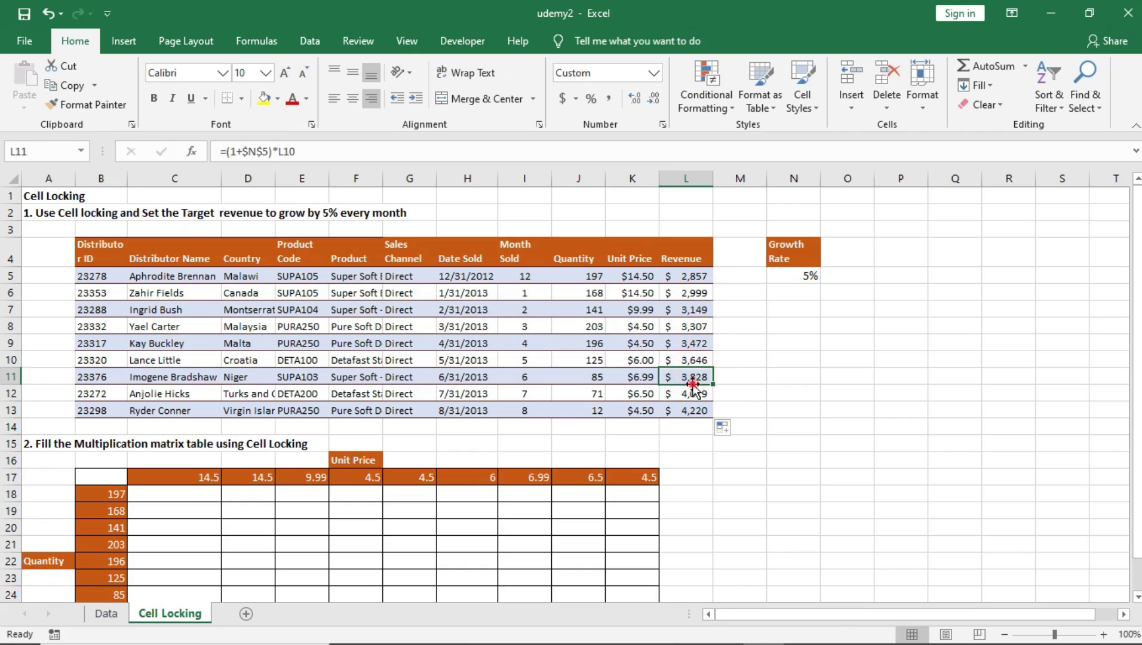
left_click(694, 392)
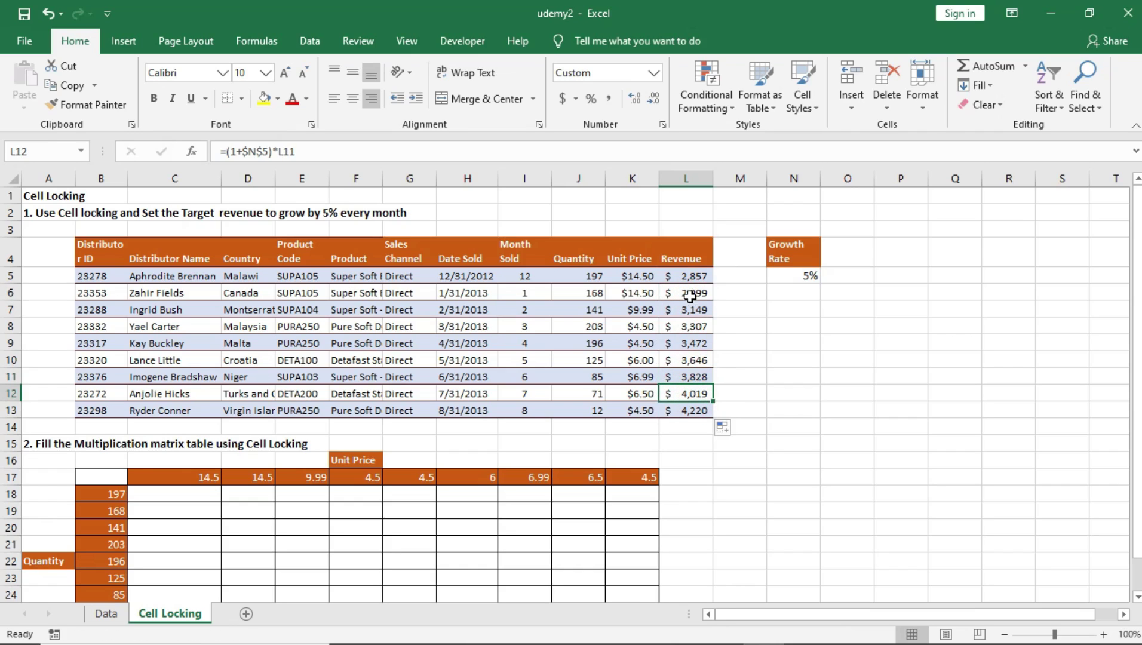
left_click(688, 320)
left_click(691, 305)
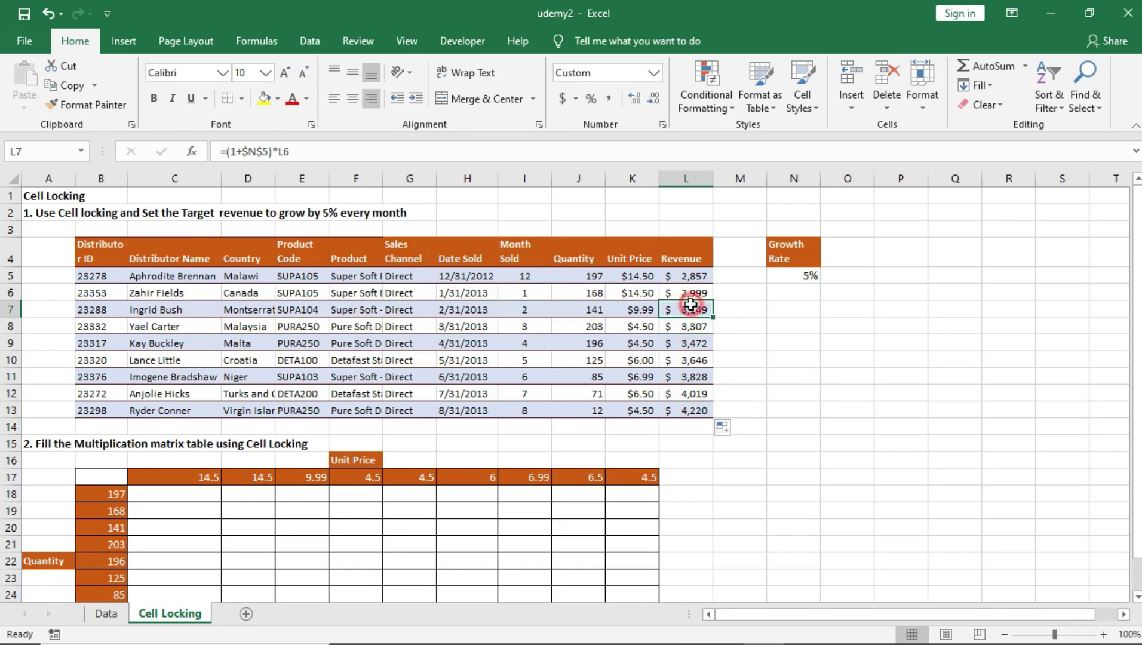
left_click(695, 342)
Step: Trace the cells referenced by the formulas in L7 and L13, comparing the locked growth rate with the relative revenue reference
double_click(699, 311)
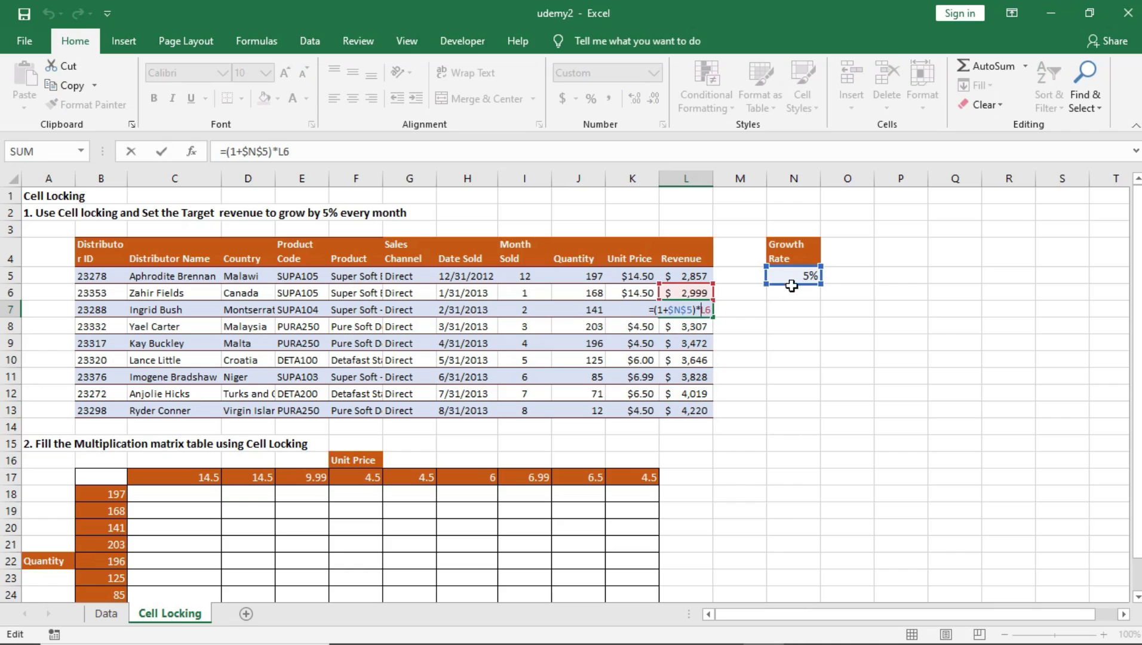
key("Return")
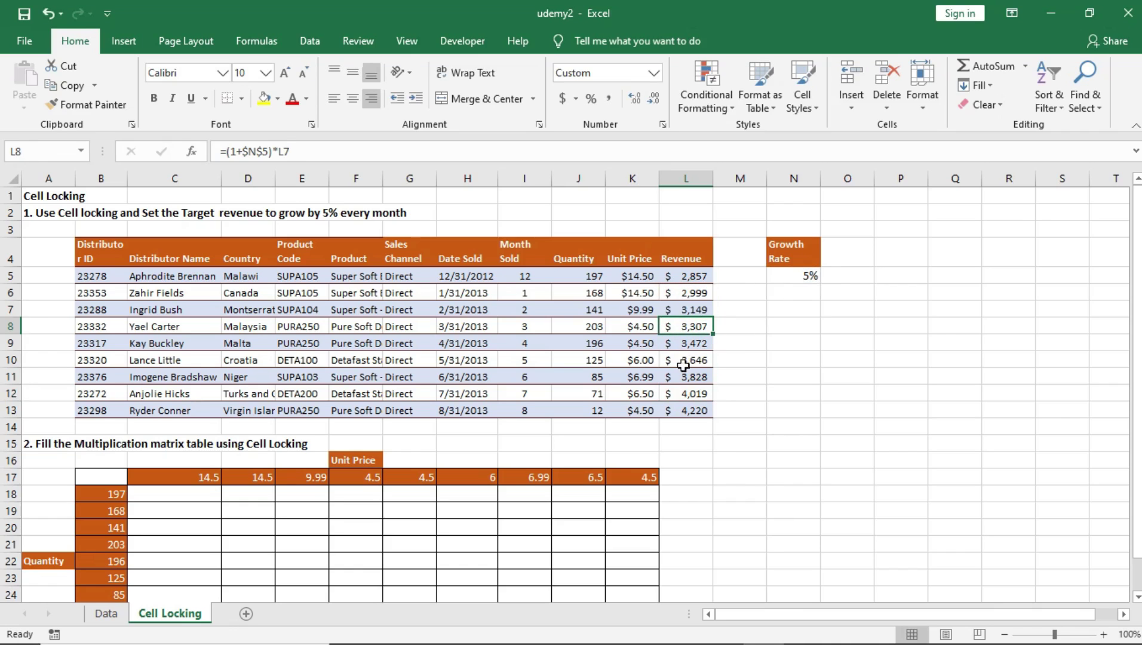
double_click(692, 410)
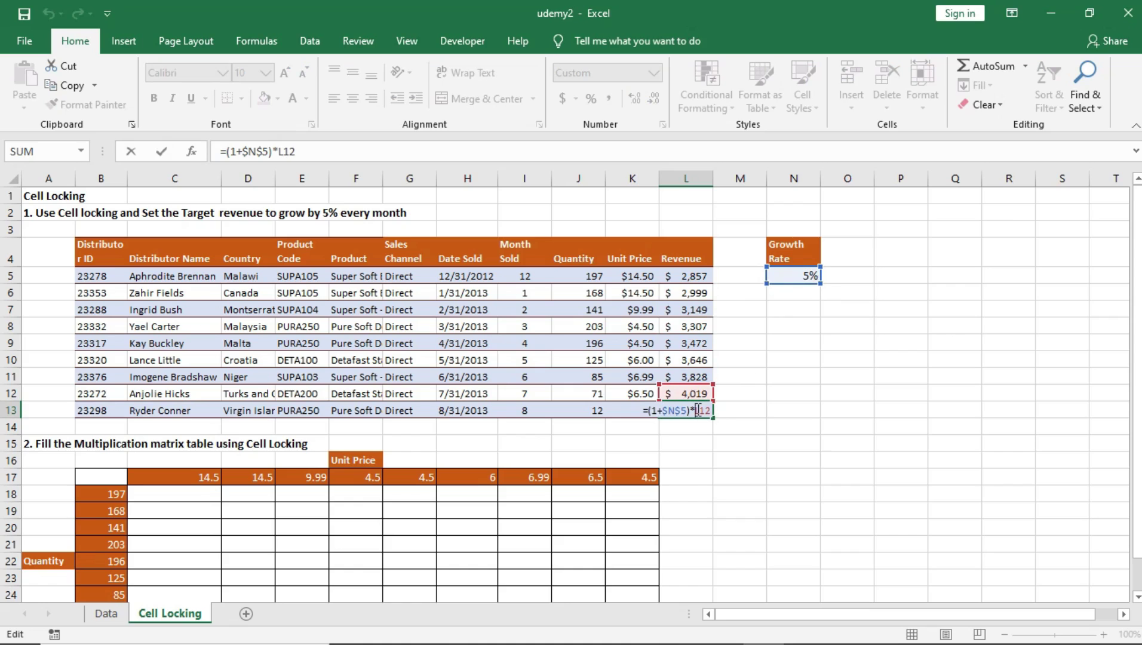
key("Return")
left_click(783, 391)
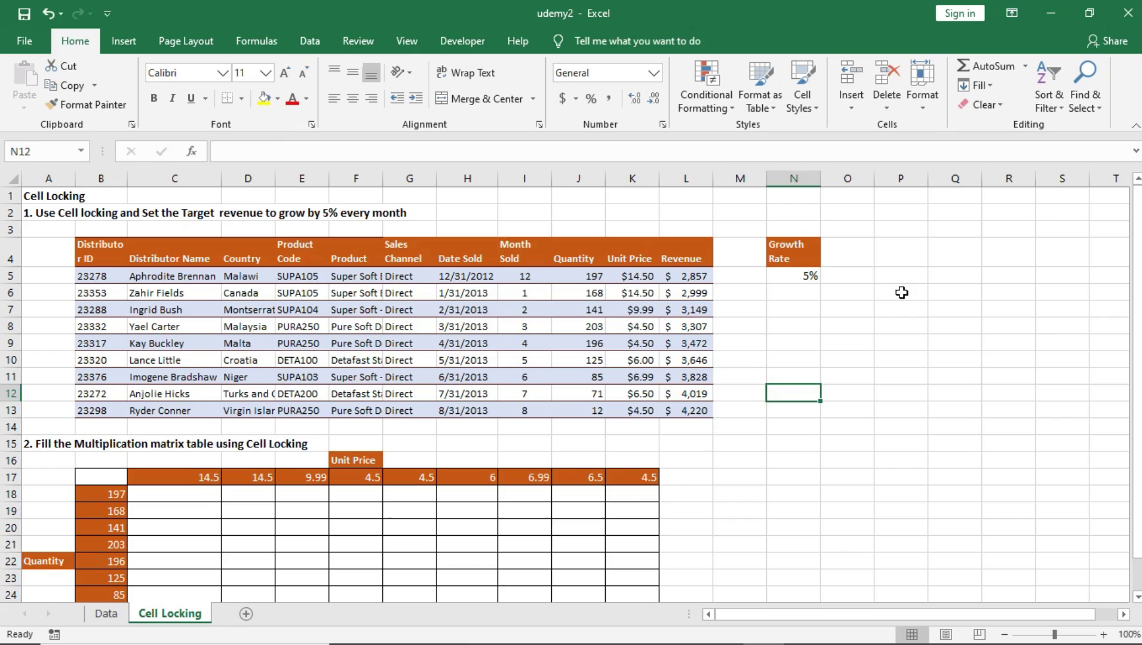
Step: Review the growth rate in N5 together with the calculated target revenues in L6 to L13
left_click(794, 281)
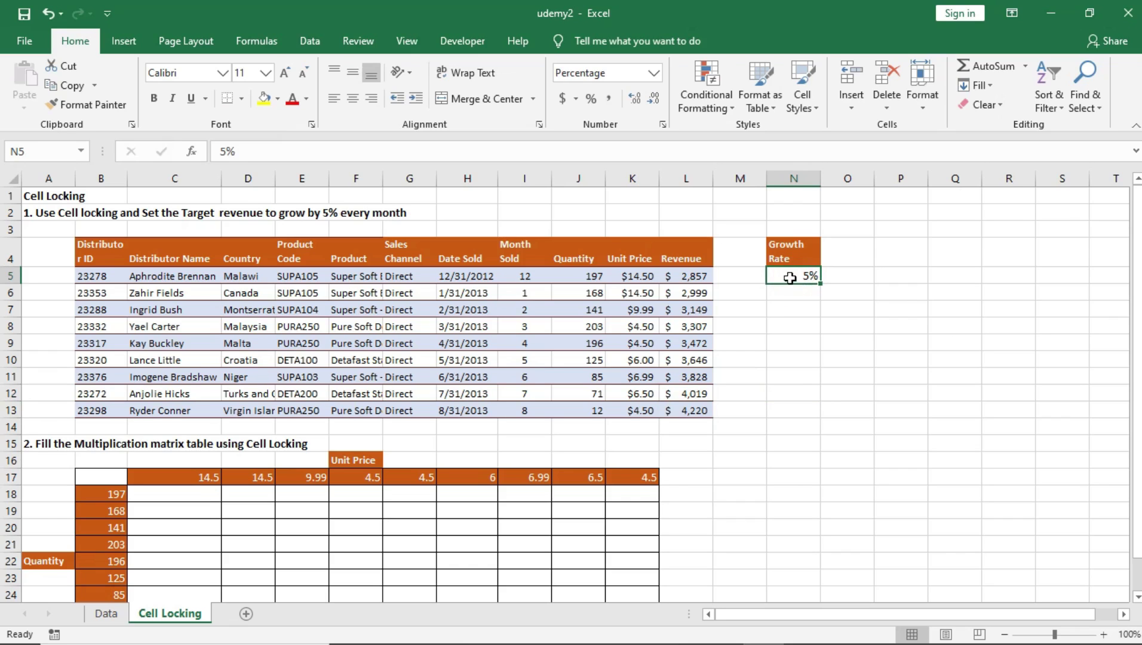
left_click_drag(691, 291, 697, 413)
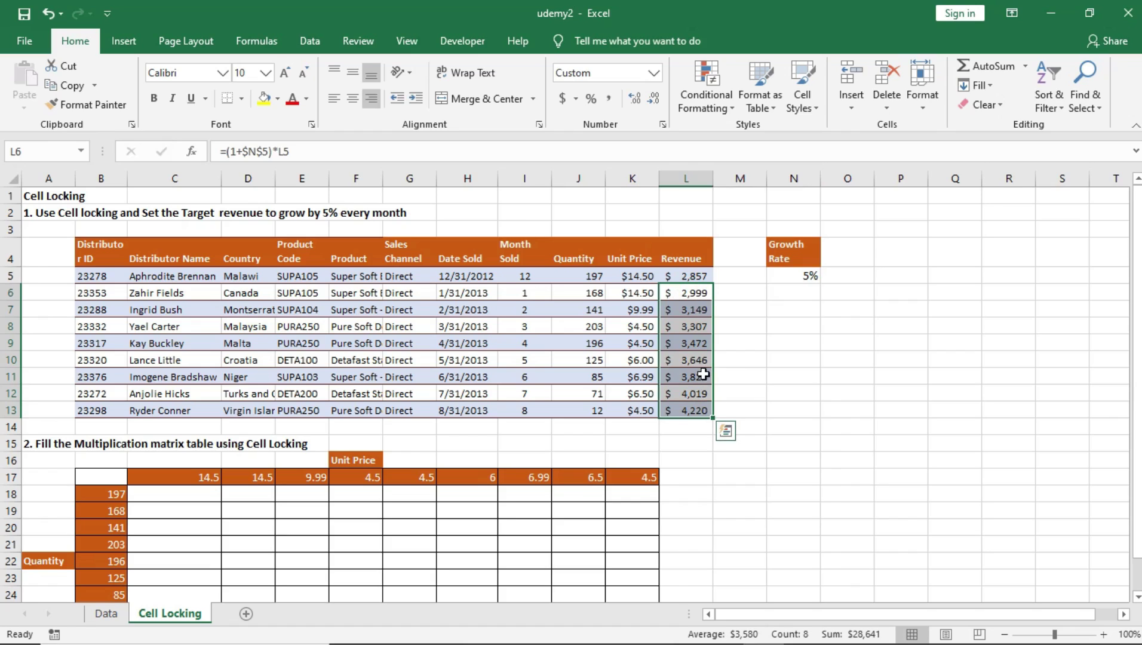
left_click(697, 338)
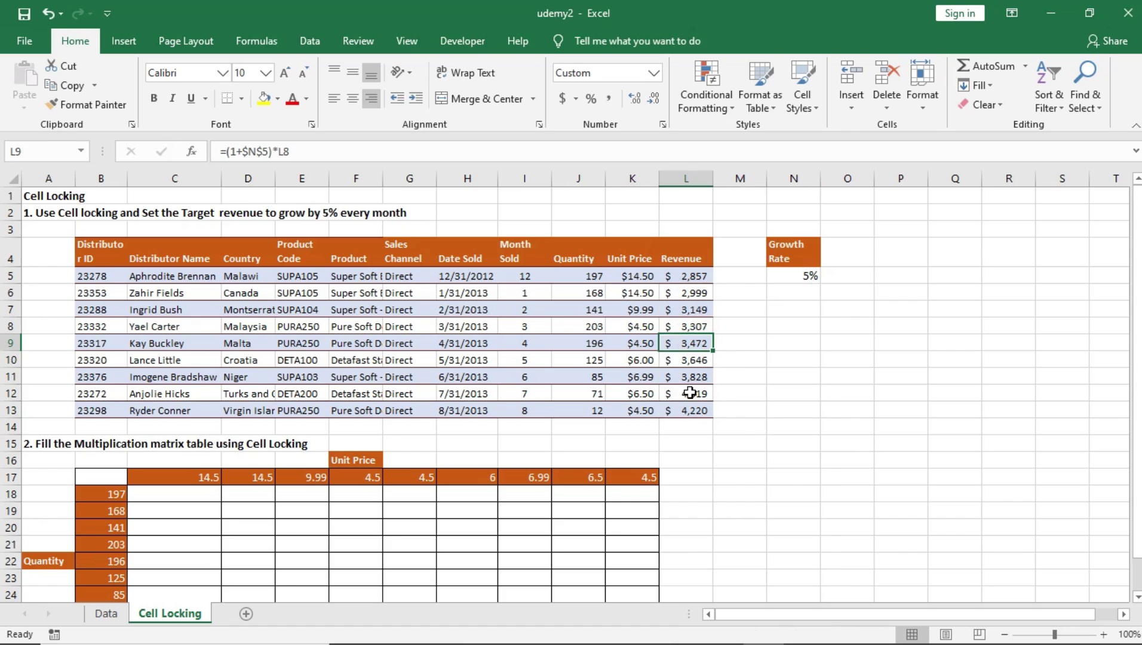
Step: Check the locked growth rate reference in the Revenue formulas from L7 to L13
left_click(694, 307)
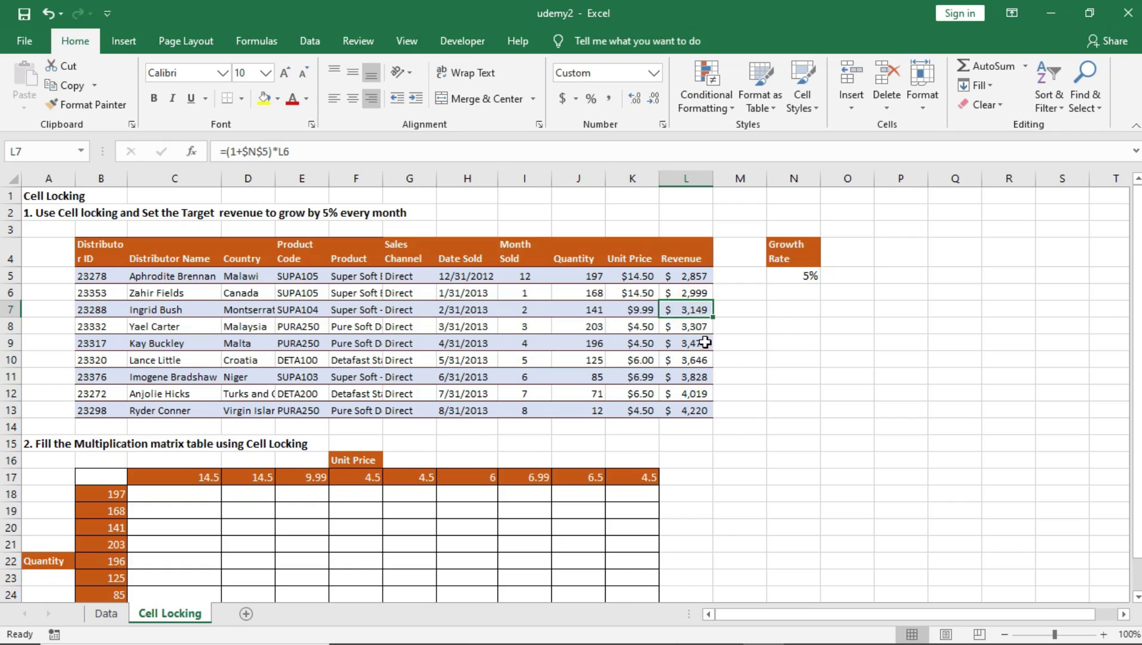
key("ctrl+Down")
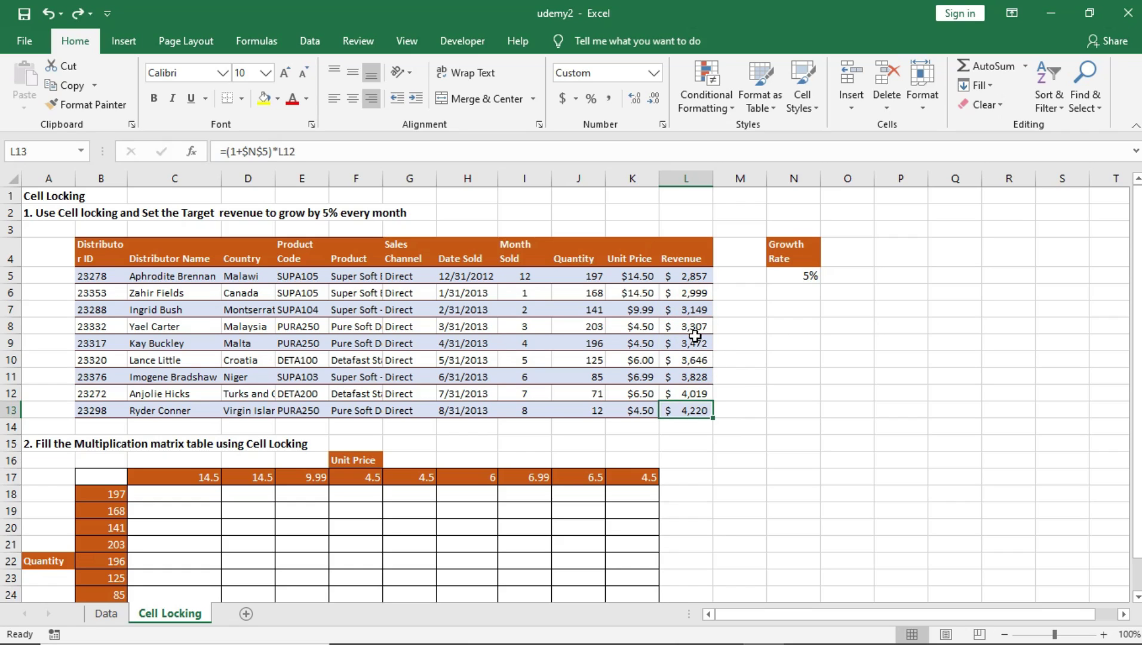
left_click_drag(689, 307, 690, 412)
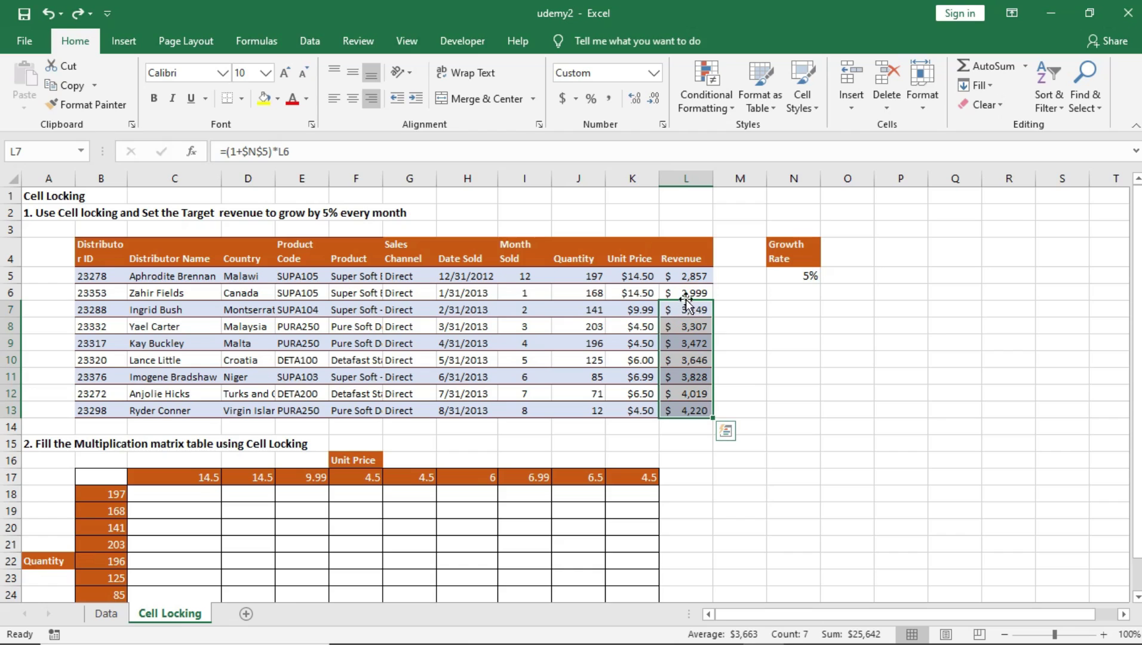
left_click(687, 276)
left_click_drag(695, 327, 704, 411)
left_click(696, 312)
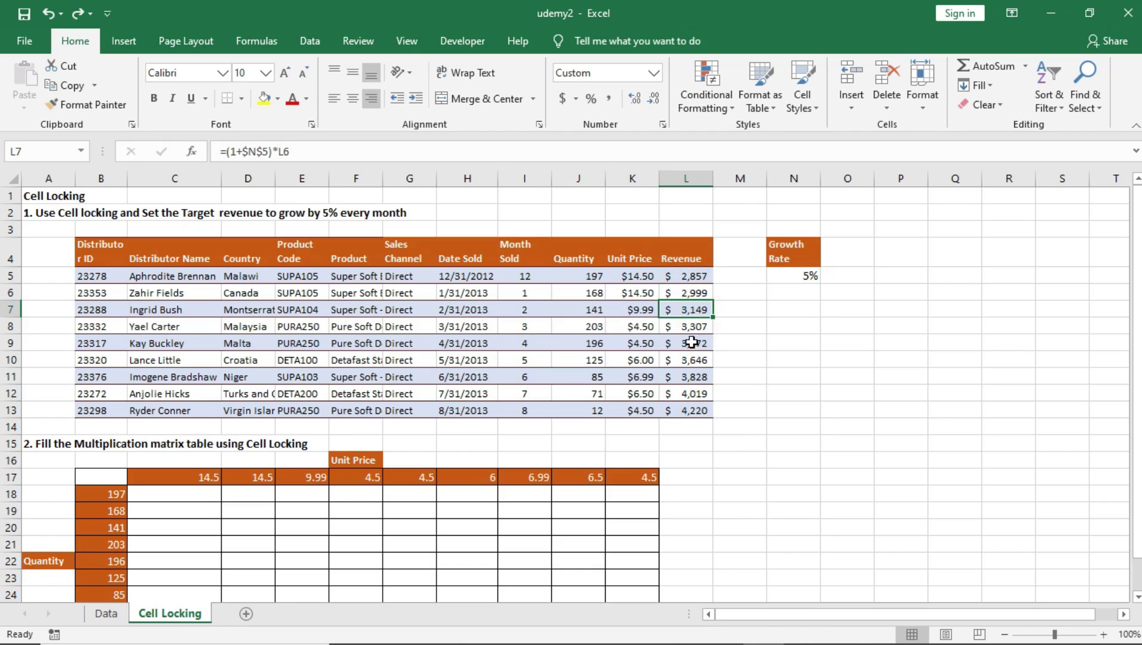
Step: Clear the Revenue formulas in L7 to L13
left_click_drag(691, 308, 703, 412)
key("Delete")
left_click(681, 308)
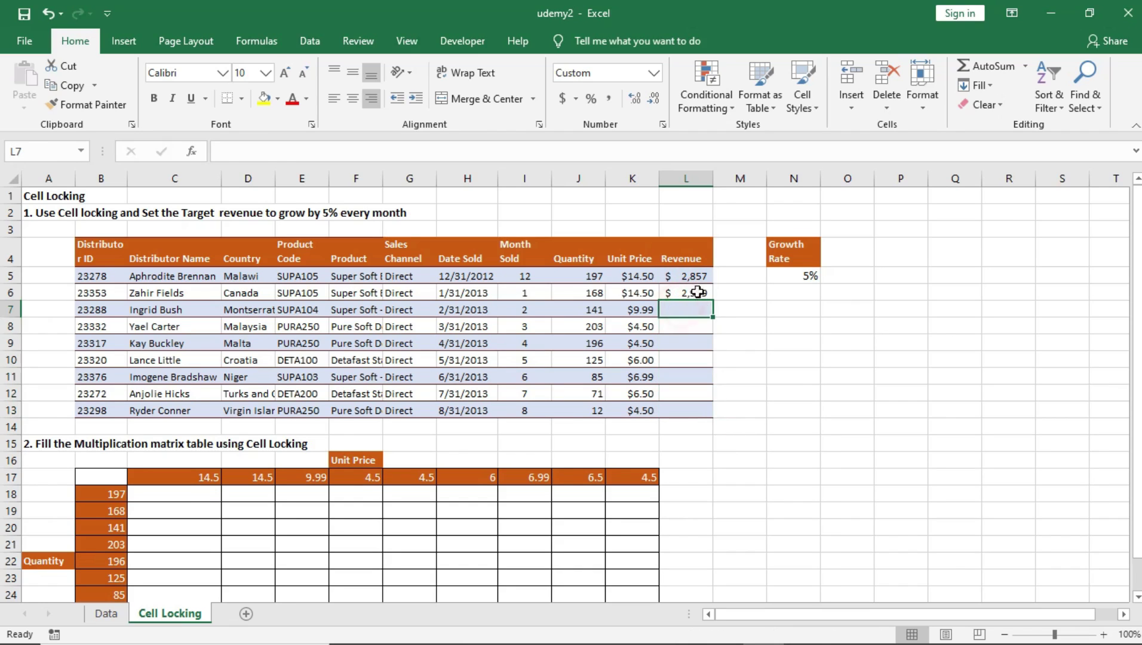
Step: Make the growth rate reference in L6 relative so that the formula reads =(1+N5)*L5
double_click(691, 292)
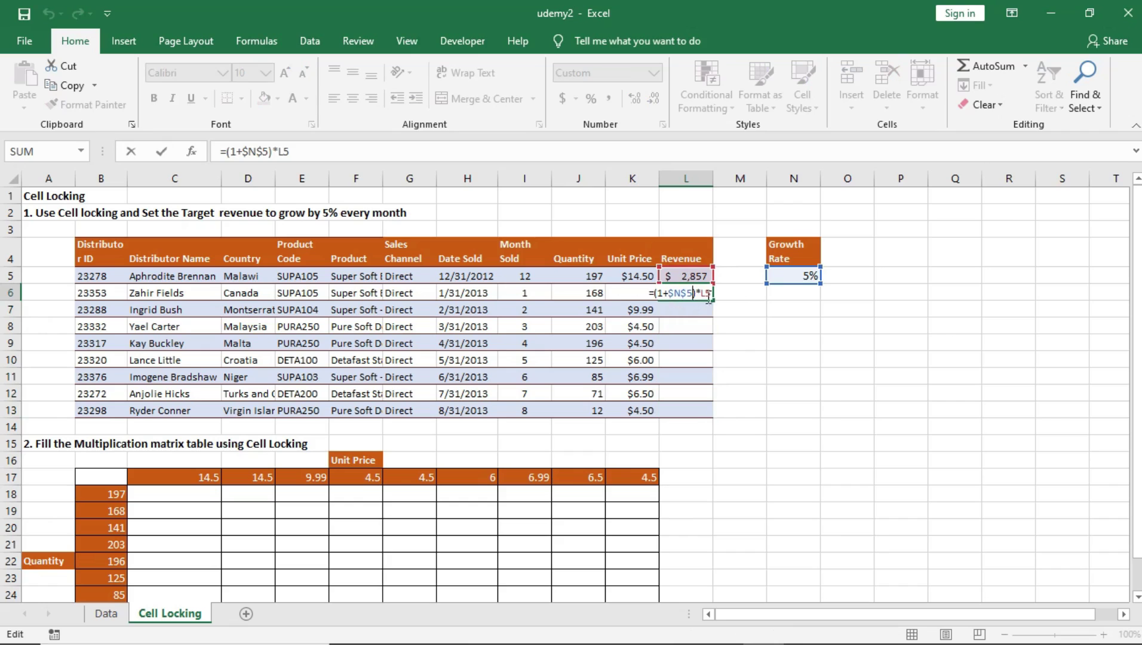
left_click(686, 292)
key("F4")
key("F4")
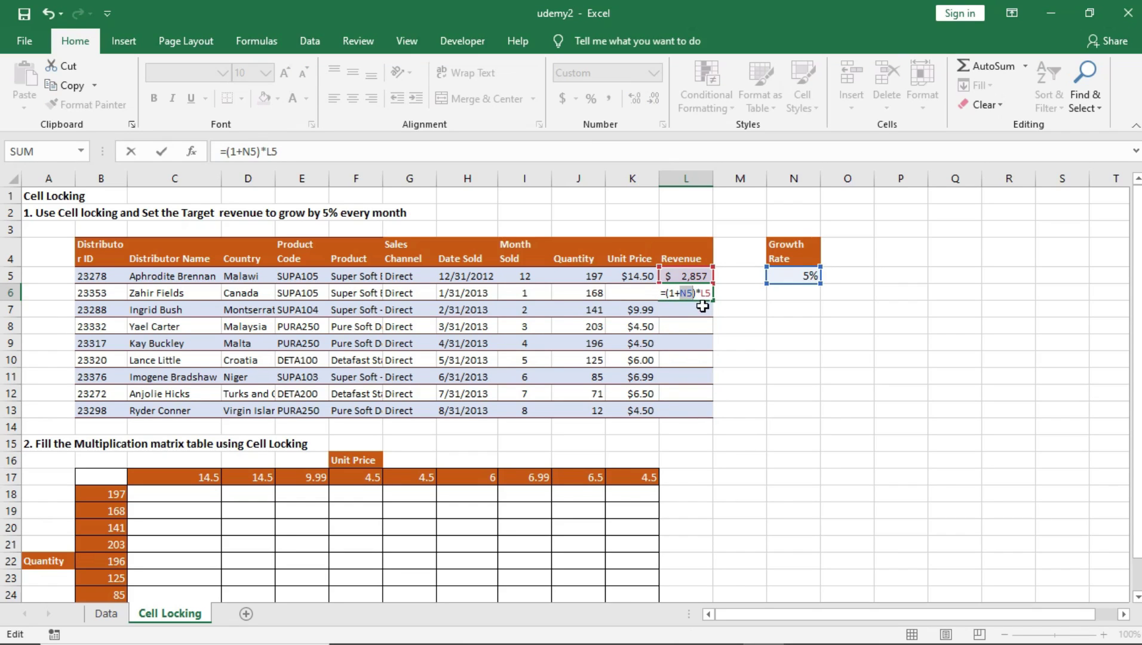
key("Return")
Step: Check the unlocked N5 reference in L6 and fill the formula down the Revenue column to L13
left_click(705, 295)
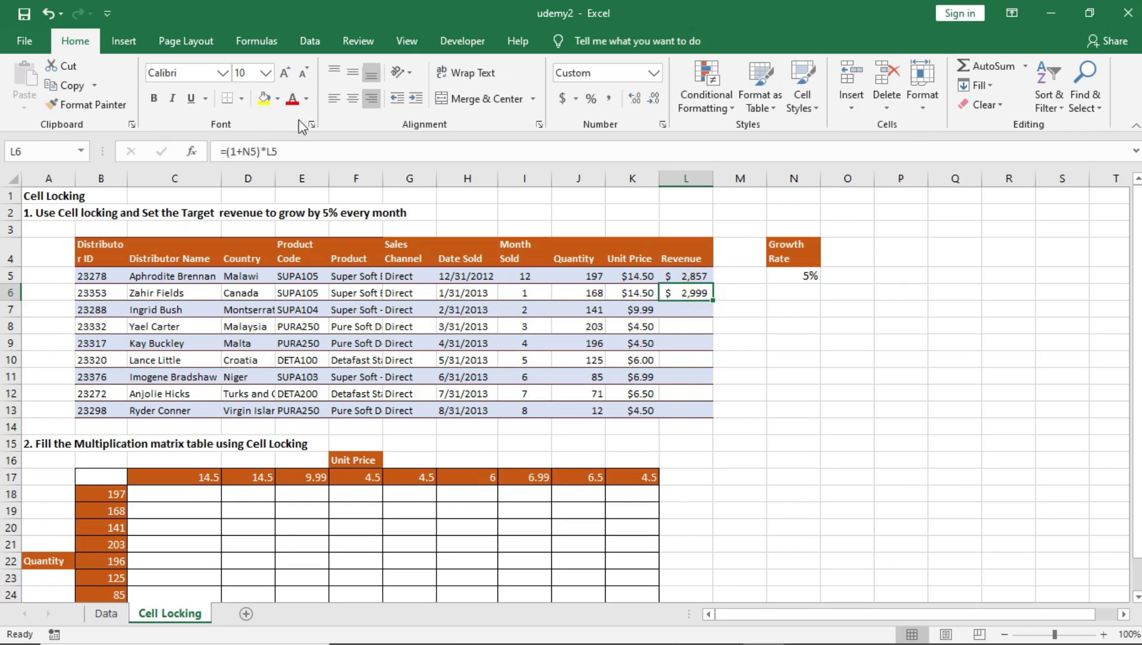
left_click_drag(245, 152, 261, 151)
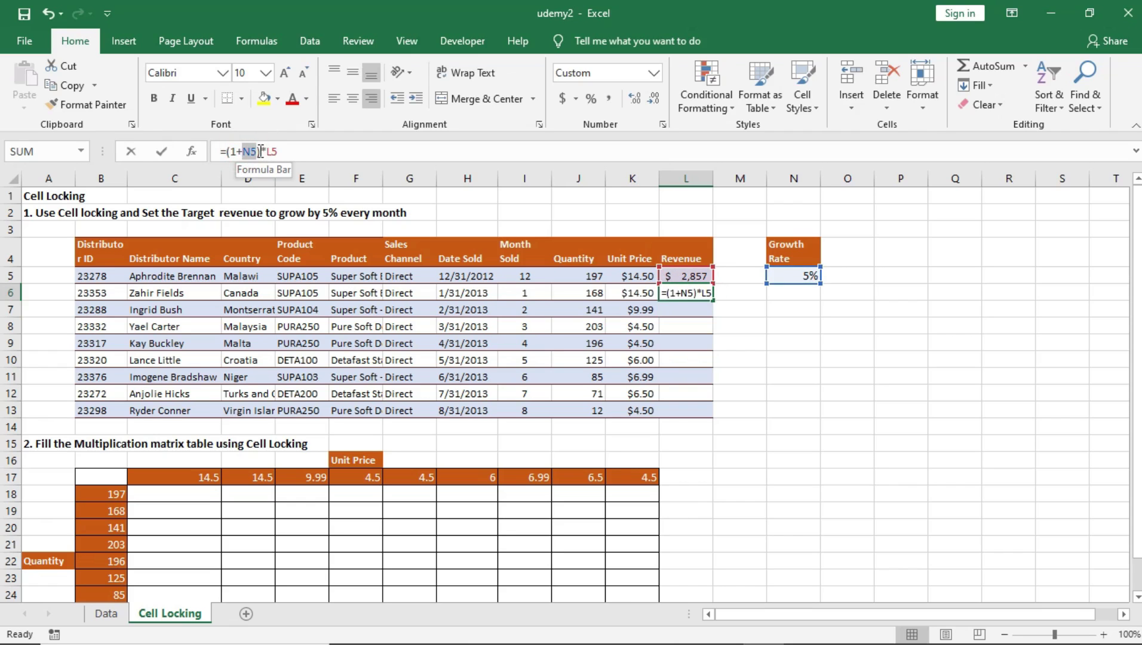
key("Return")
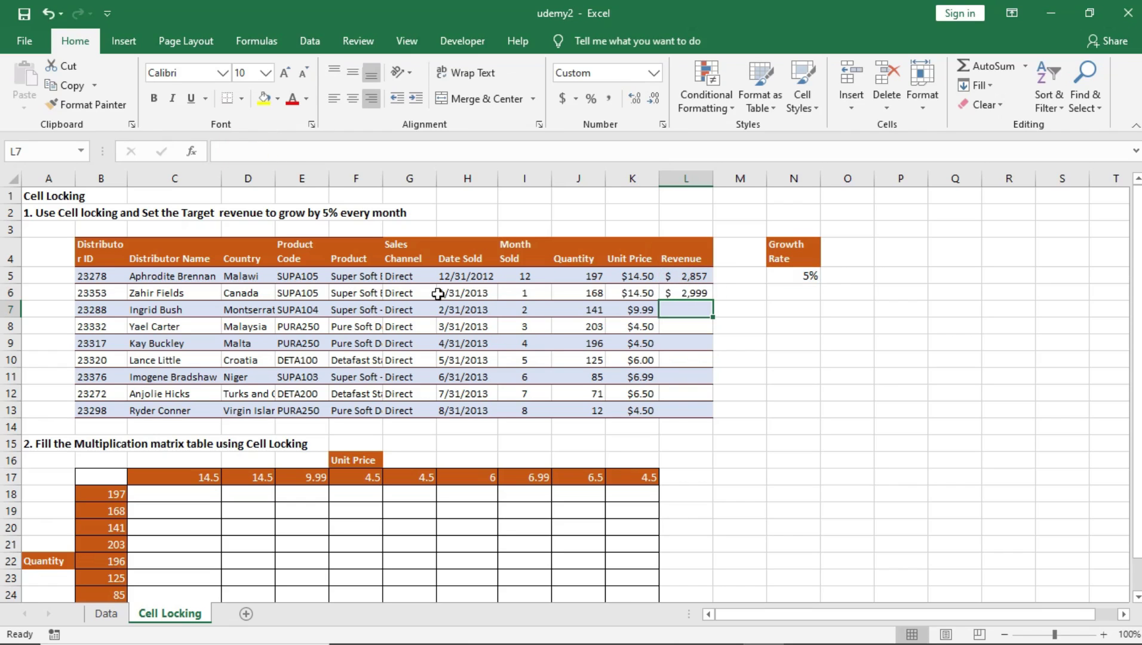
left_click(706, 291)
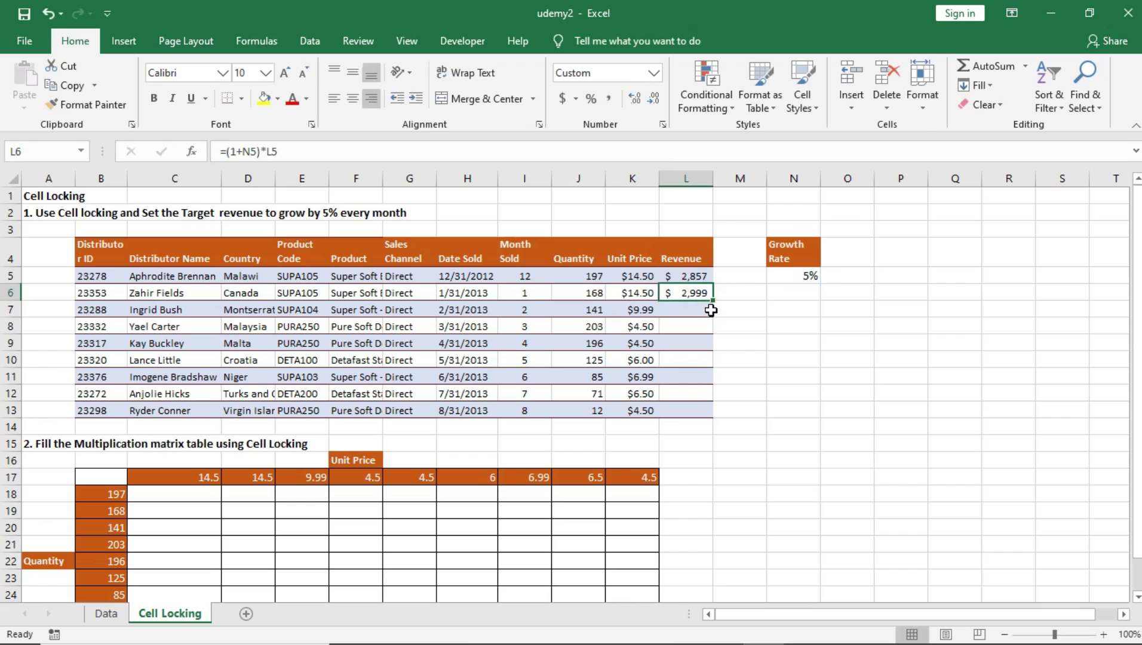
left_click_drag(714, 296, 720, 423)
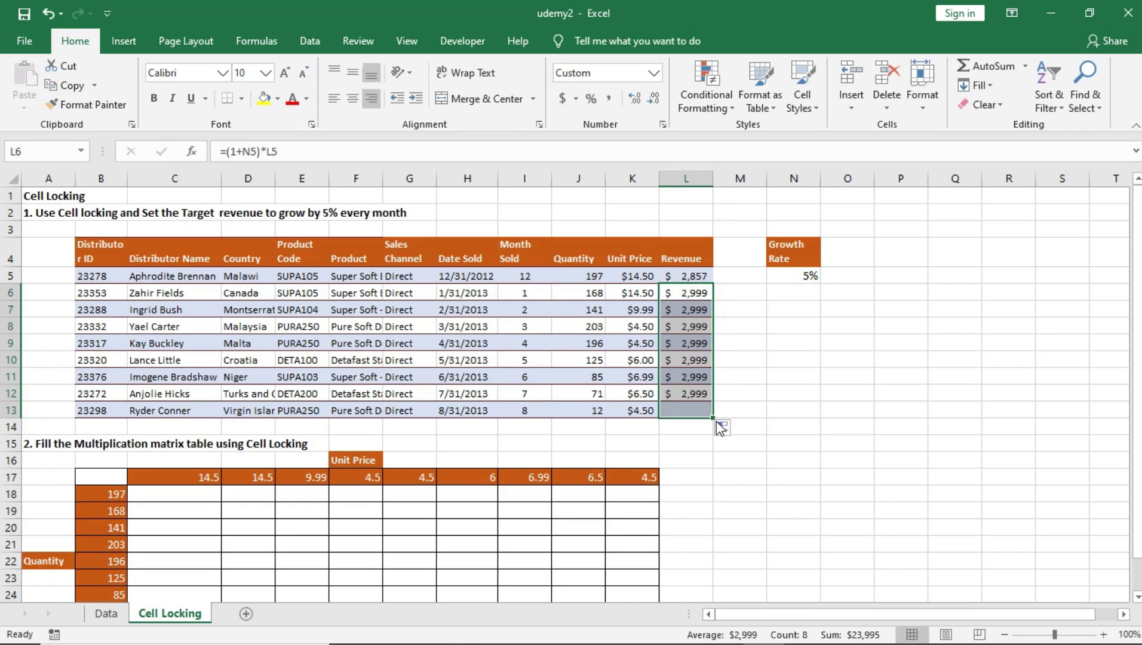
Step: Trace the cells referenced by the unlocked formula in L13 and compare it with the formula in L6
left_click(687, 412)
double_click(686, 412)
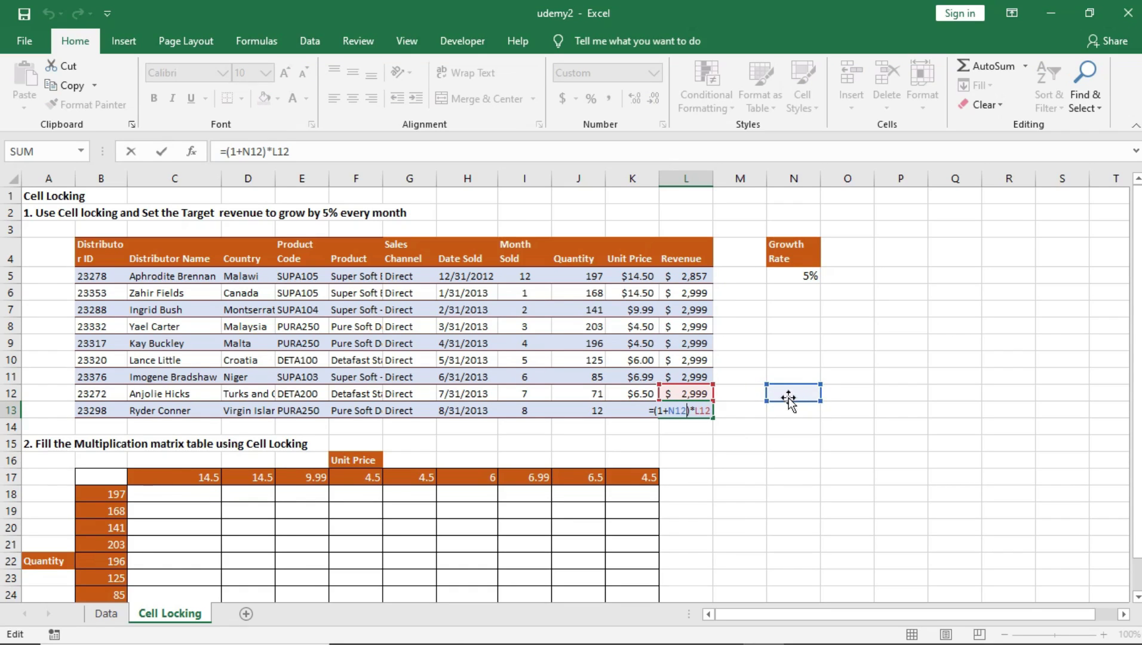
left_click(702, 410)
key("Return")
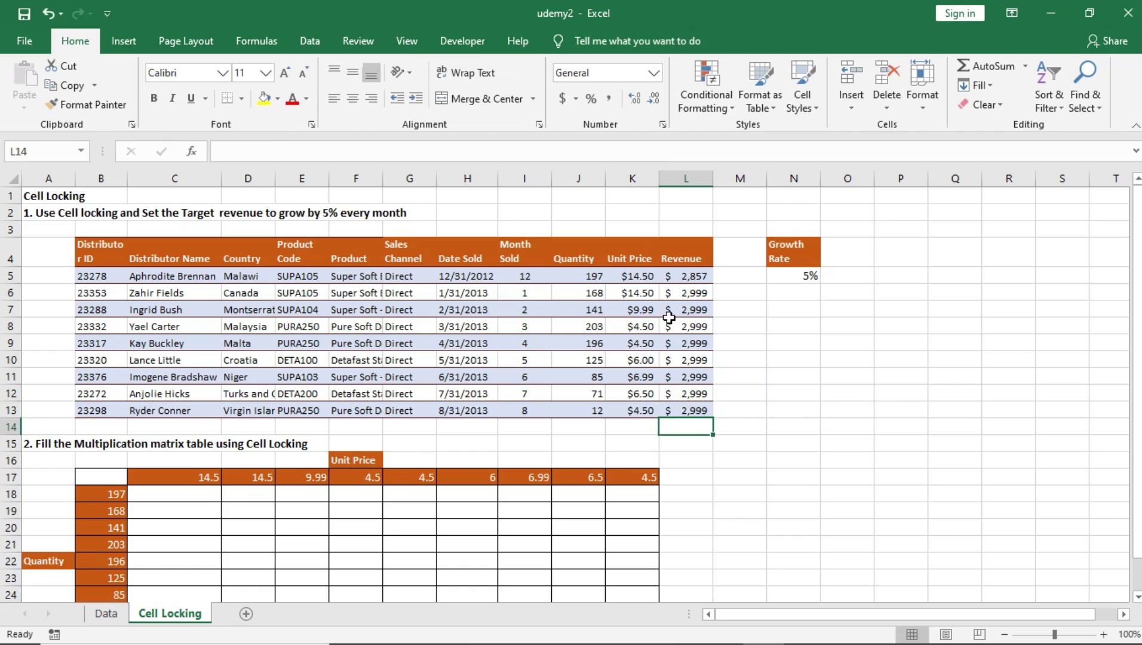
left_click_drag(698, 305, 698, 411)
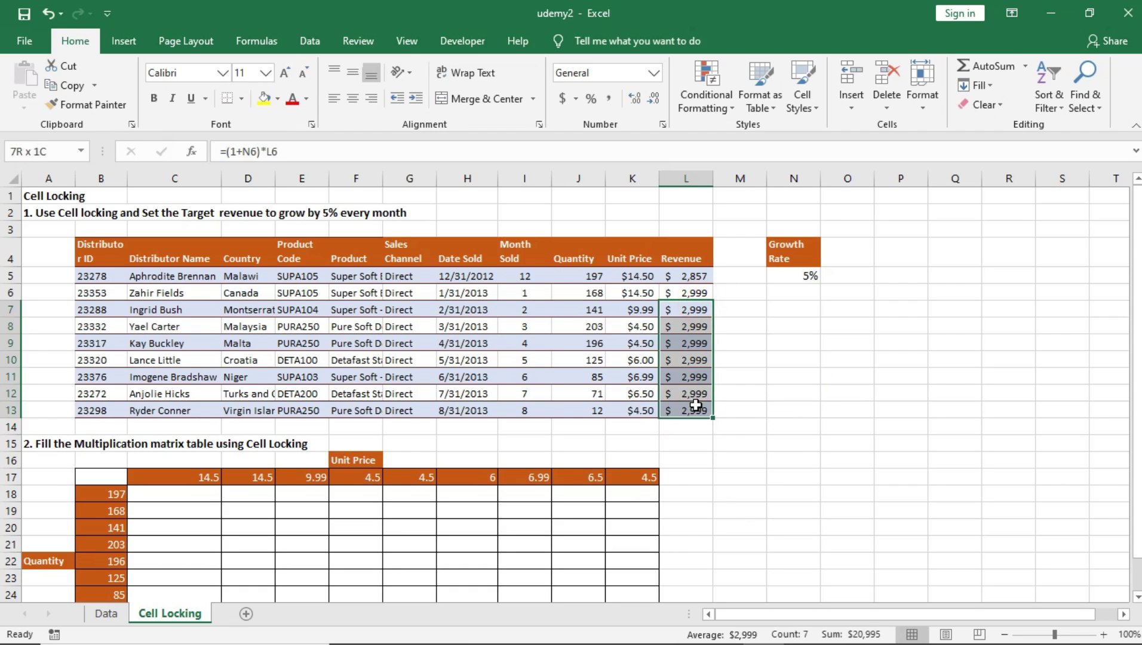
left_click(698, 292)
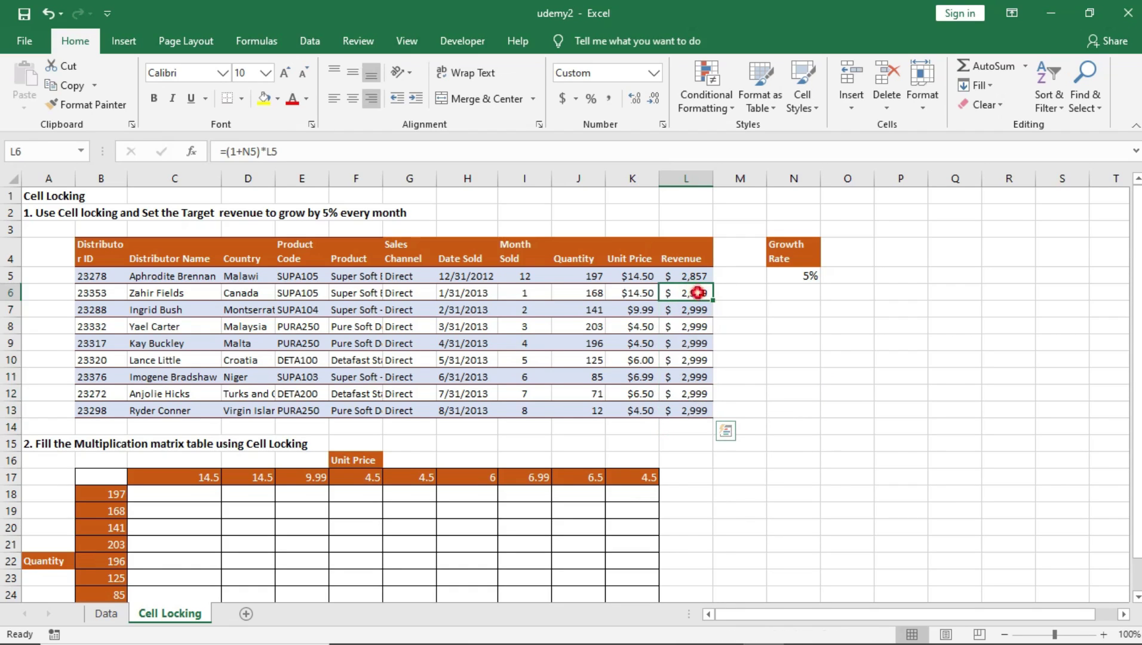
double_click(692, 409)
double_click(674, 410)
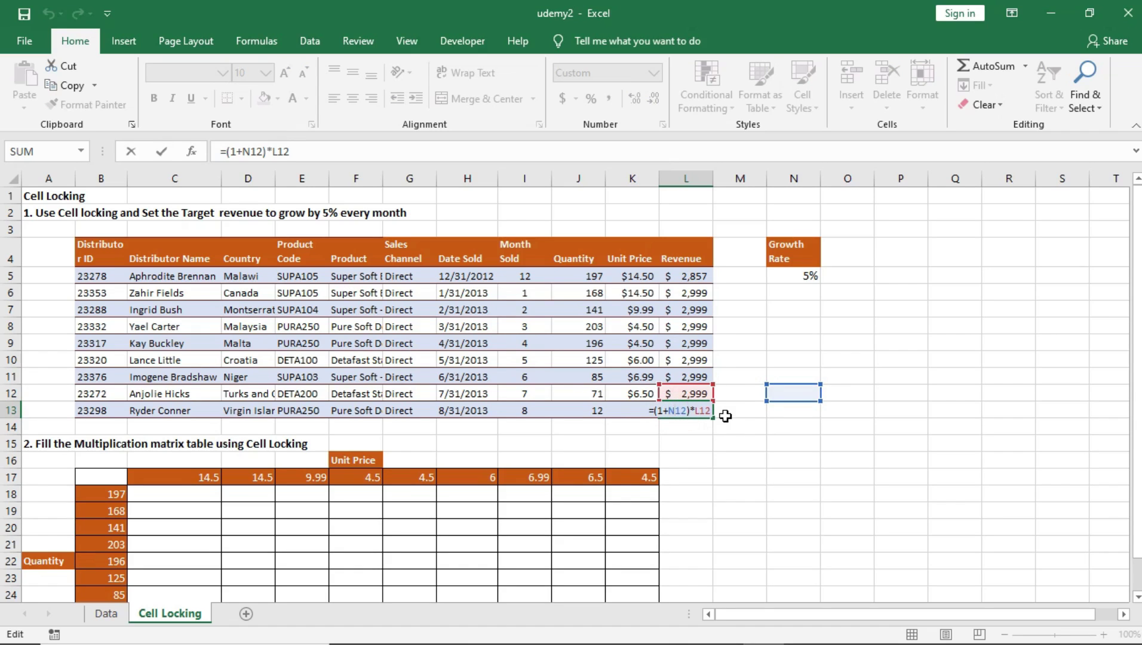
key("Return")
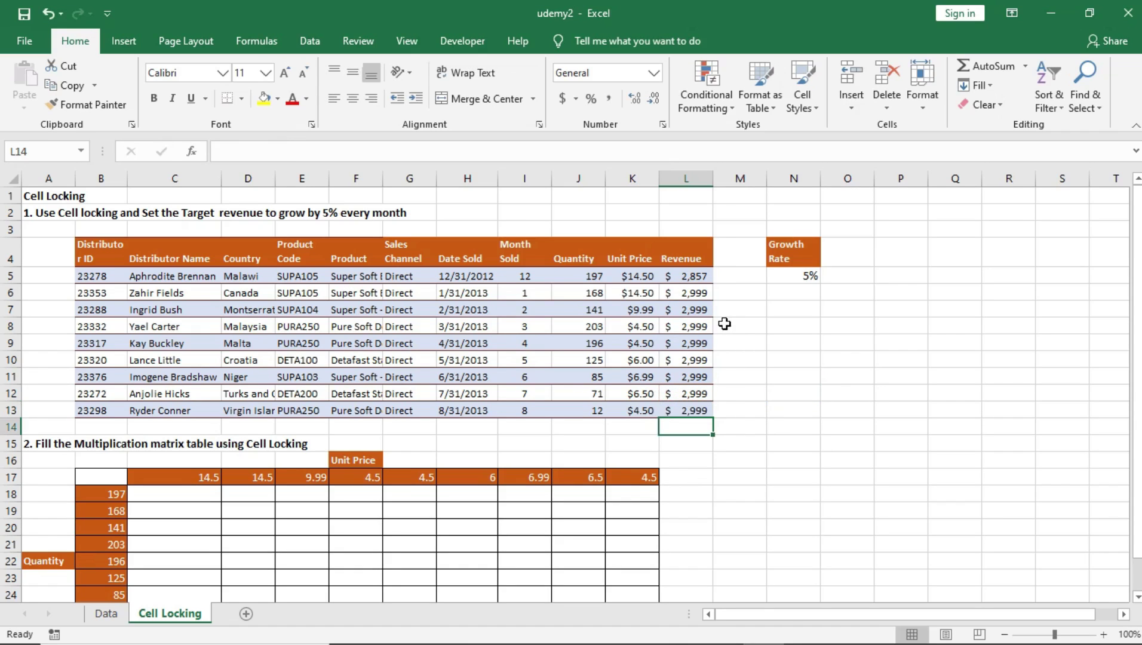
Step: Review the Revenue values from L5 to L13 and the unlocked formula in L9
left_click(687, 276)
left_click_drag(699, 327, 708, 406)
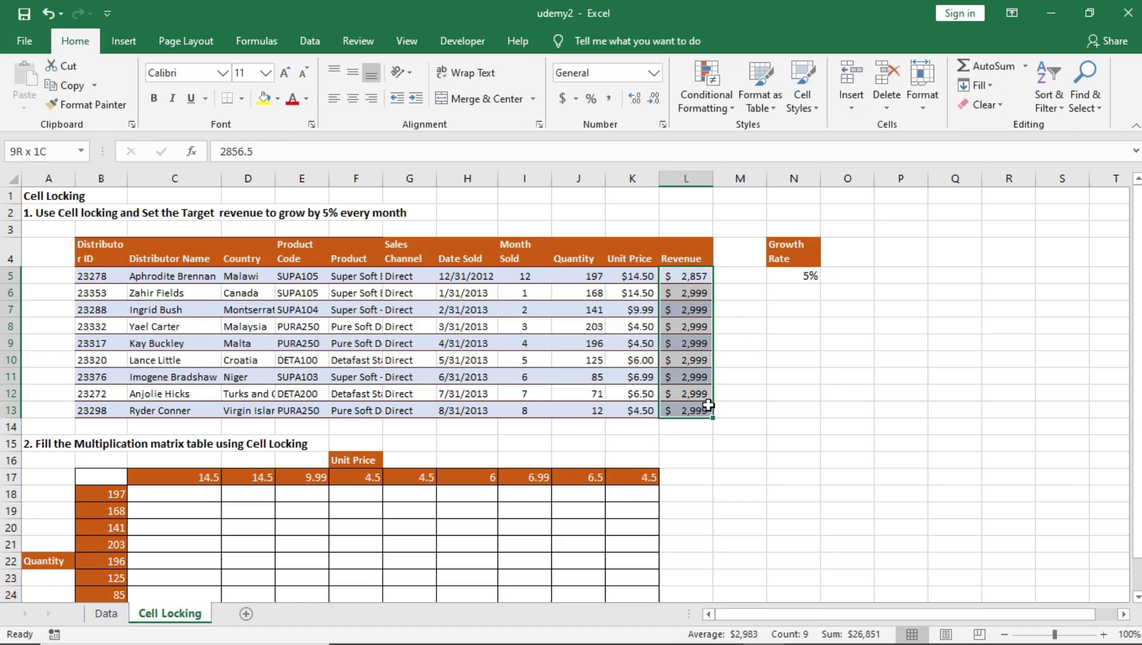
left_click_drag(694, 277, 697, 390)
left_click(704, 345)
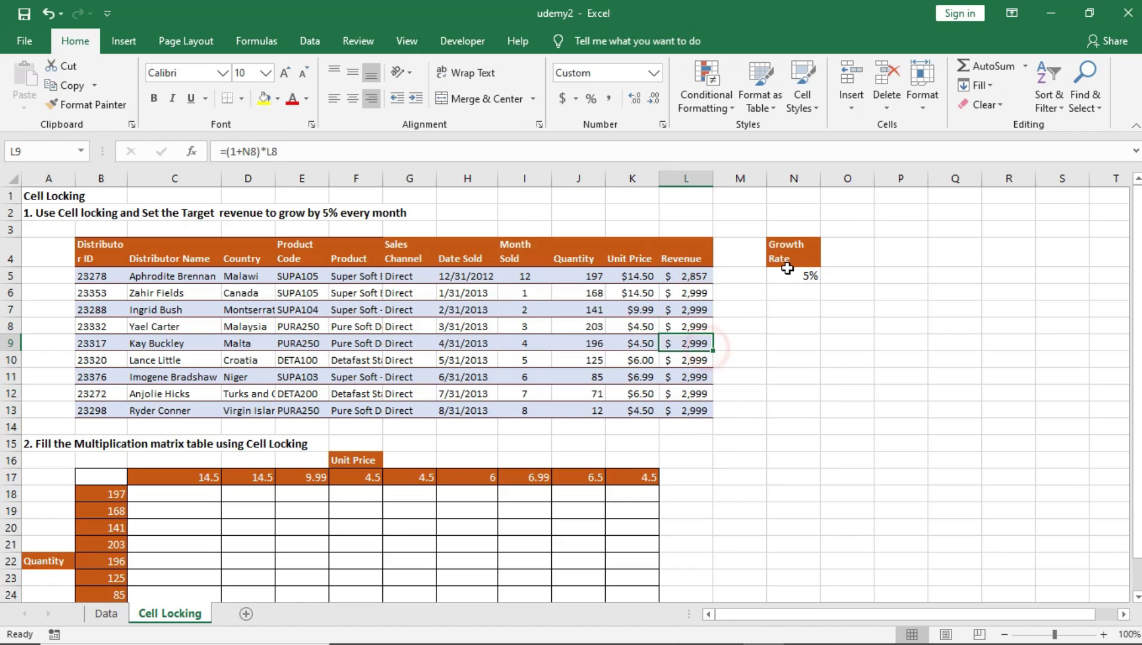
Step: Fill the 5% growth rate from N5 down to N13
left_click(804, 275)
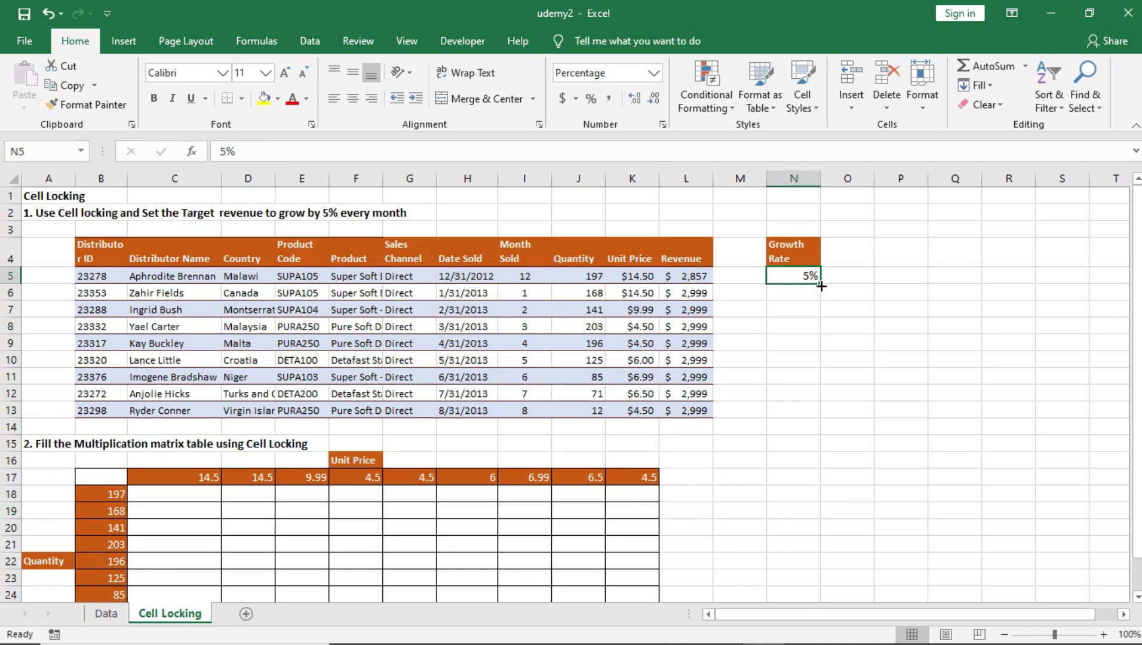
left_click_drag(822, 285, 817, 414)
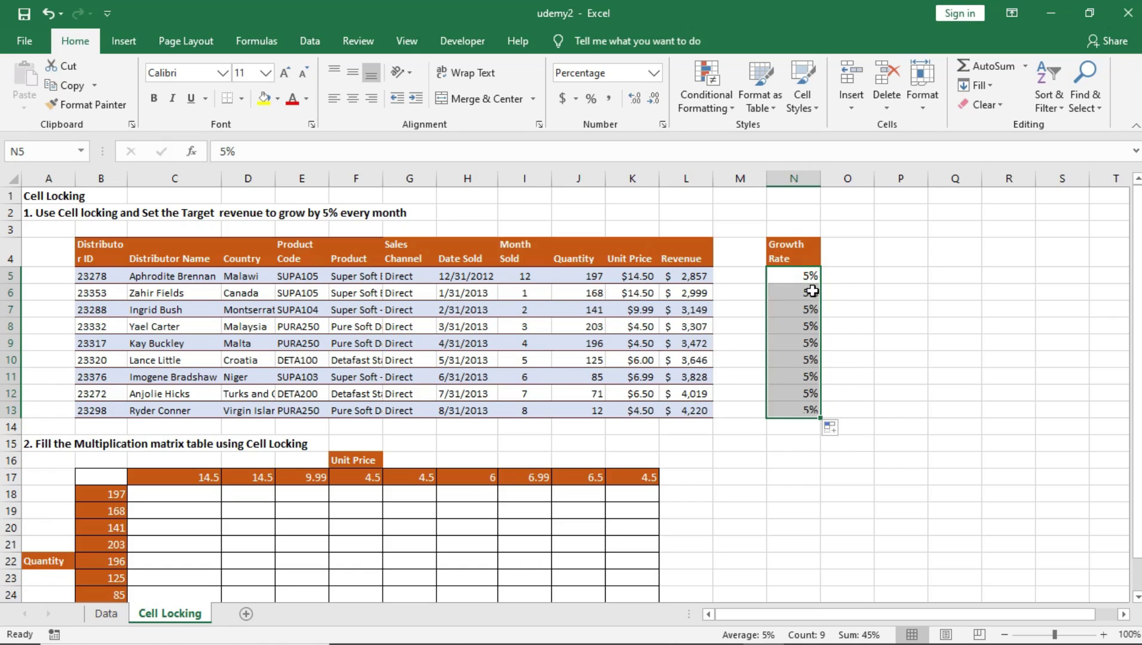
Step: Check the copied growth rates in column N and trace the cells referenced by the formula in L13
left_click(806, 360)
left_click(806, 310)
left_click(806, 293)
left_click(806, 326)
left_click(805, 276)
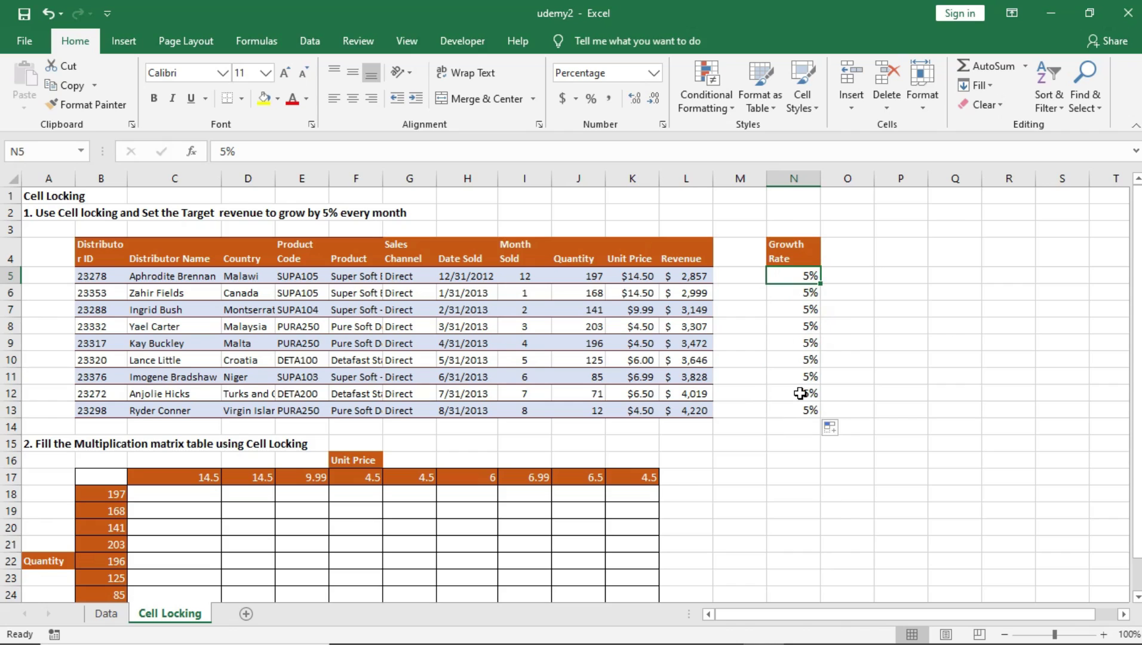
double_click(693, 411)
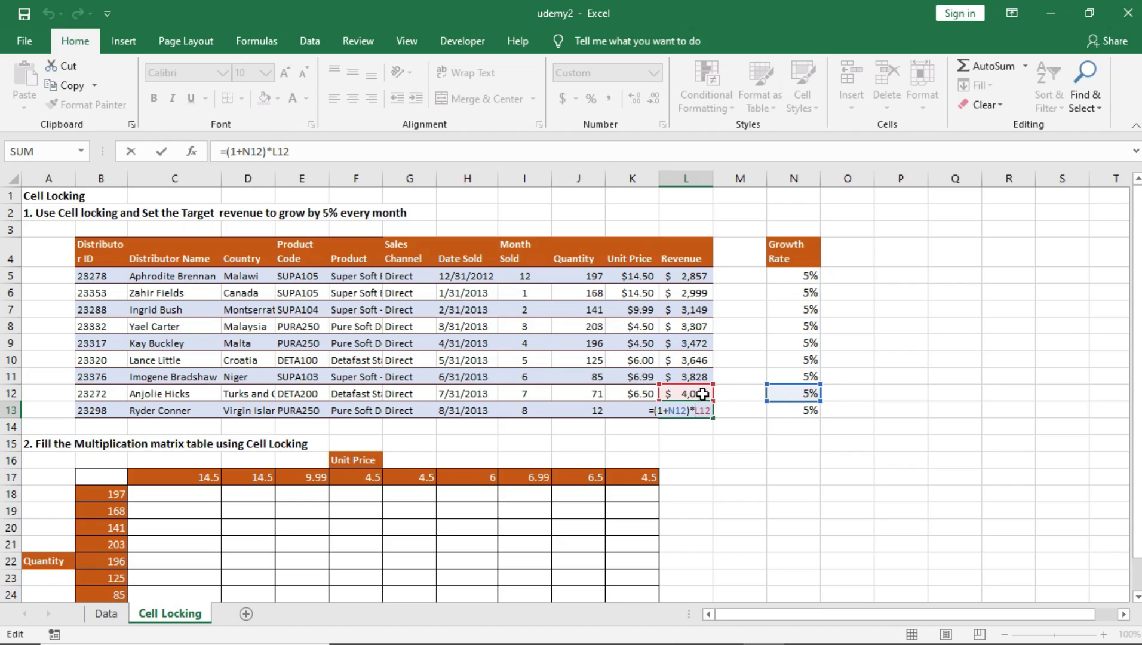
key("Return")
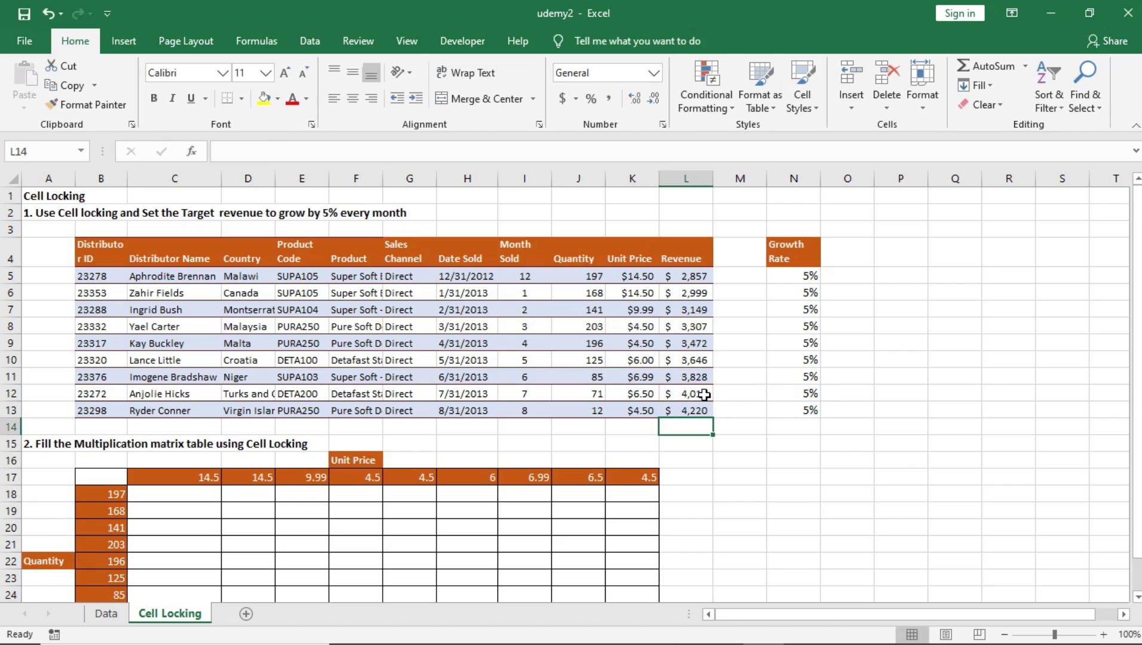